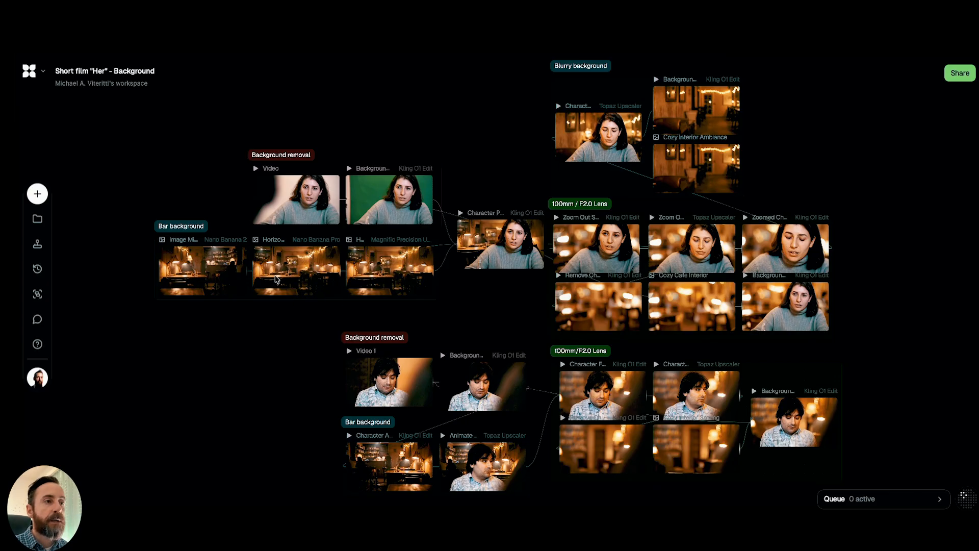
Compare the woman's source video with its green-screen Background Removal clip, and check the prompt used for the removal.
{"action": "scroll", "coordinate": [300, 354], "scroll_direction": "up", "scroll_amount": 5}
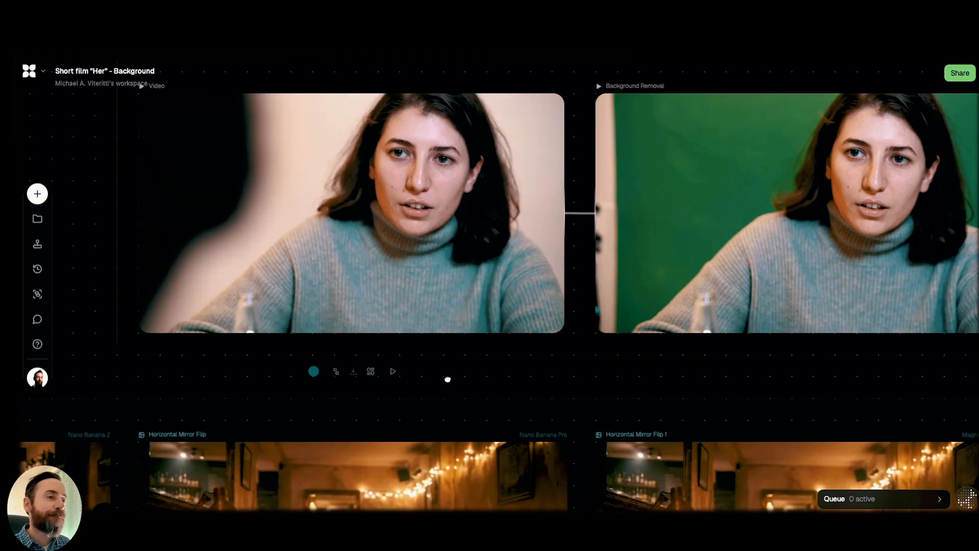
{"action": "scroll", "coordinate": [447, 378], "scroll_direction": "right", "scroll_amount": 5}
{"action": "scroll", "coordinate": [327, 396], "scroll_direction": "right", "scroll_amount": 5}
{"action": "scroll", "coordinate": [328, 396], "scroll_direction": "up", "scroll_amount": 2}
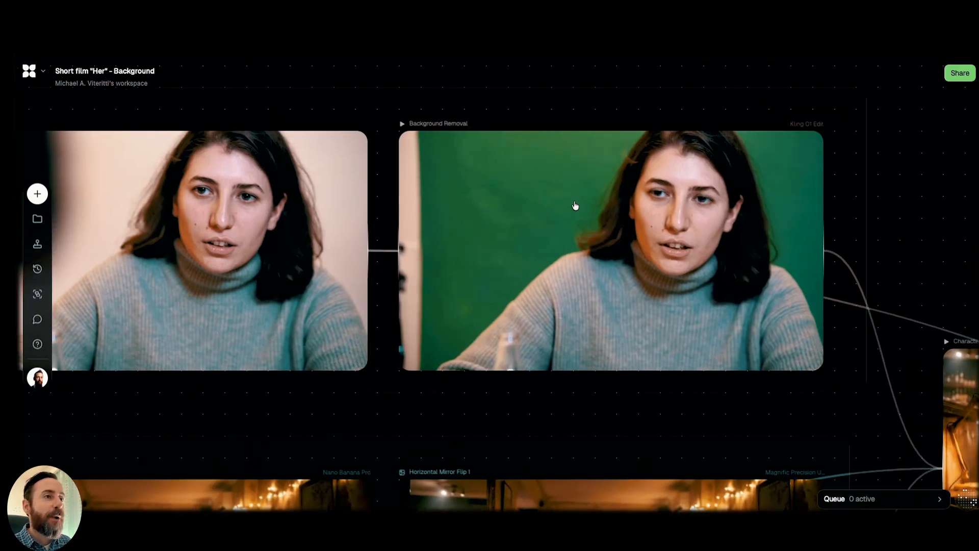
{"action": "left_click", "coordinate": [500, 251]}
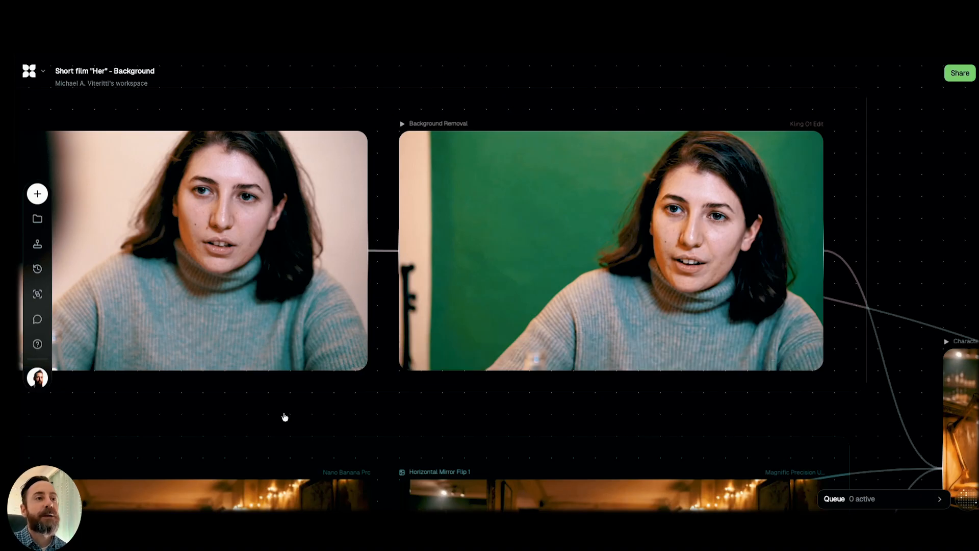
{"action": "mouse_move", "coordinate": [470, 227]}
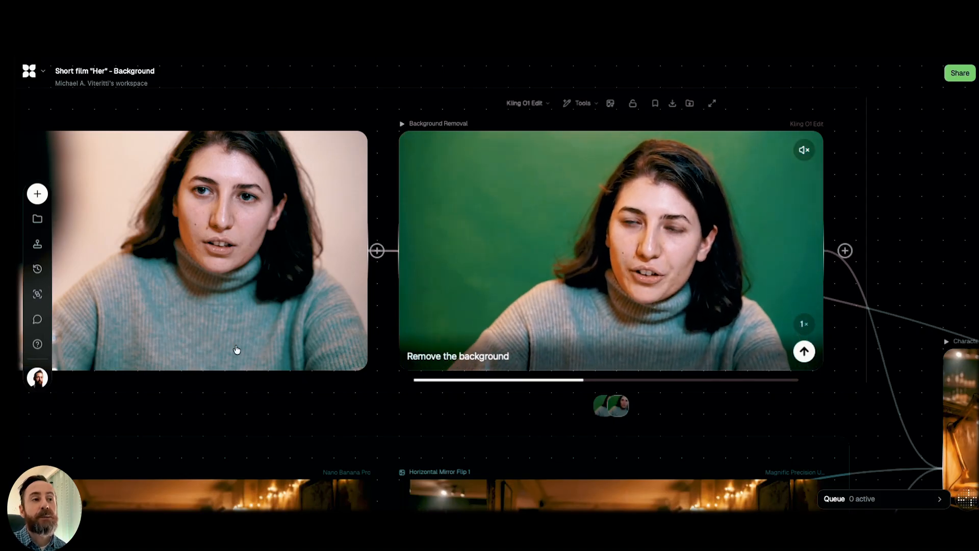
{"action": "mouse_move", "coordinate": [236, 350]}
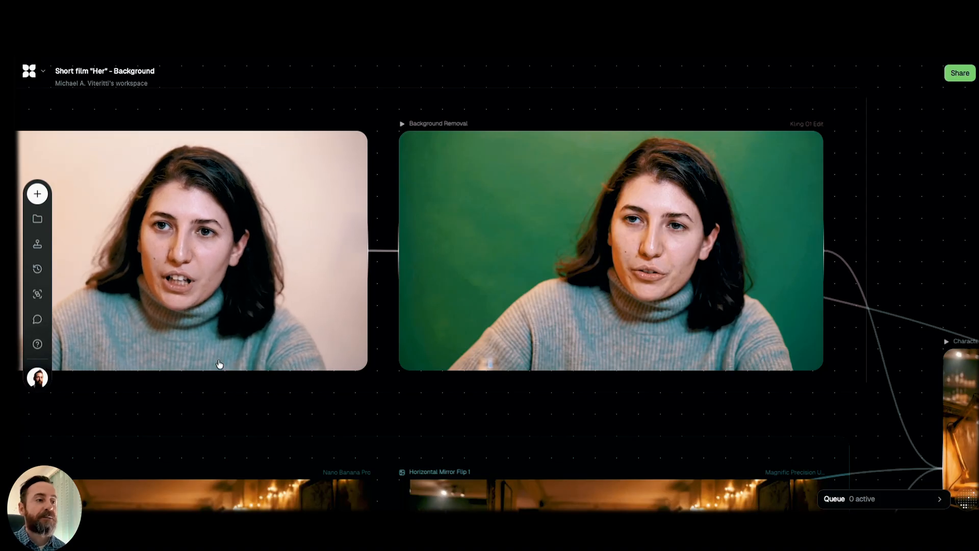
{"action": "mouse_move", "coordinate": [269, 342]}
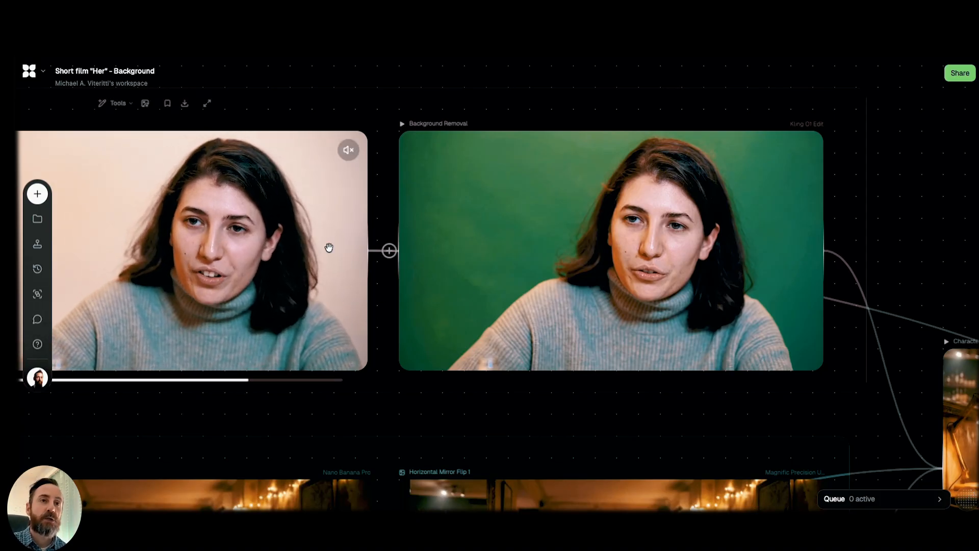
{"action": "mouse_move", "coordinate": [590, 306]}
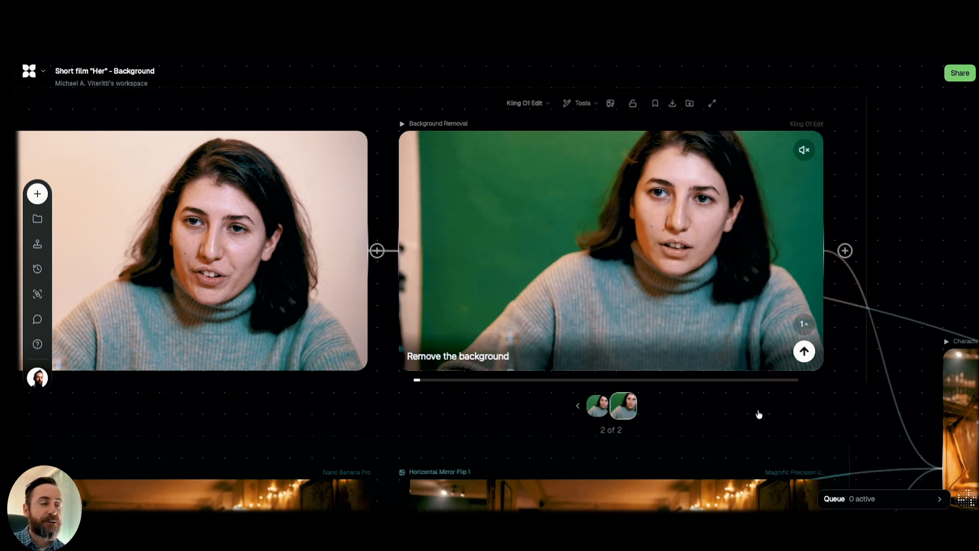
{"action": "scroll", "coordinate": [868, 431], "scroll_direction": "right", "scroll_amount": 4}
{"action": "scroll", "coordinate": [867, 430], "scroll_direction": "down", "scroll_amount": 1}
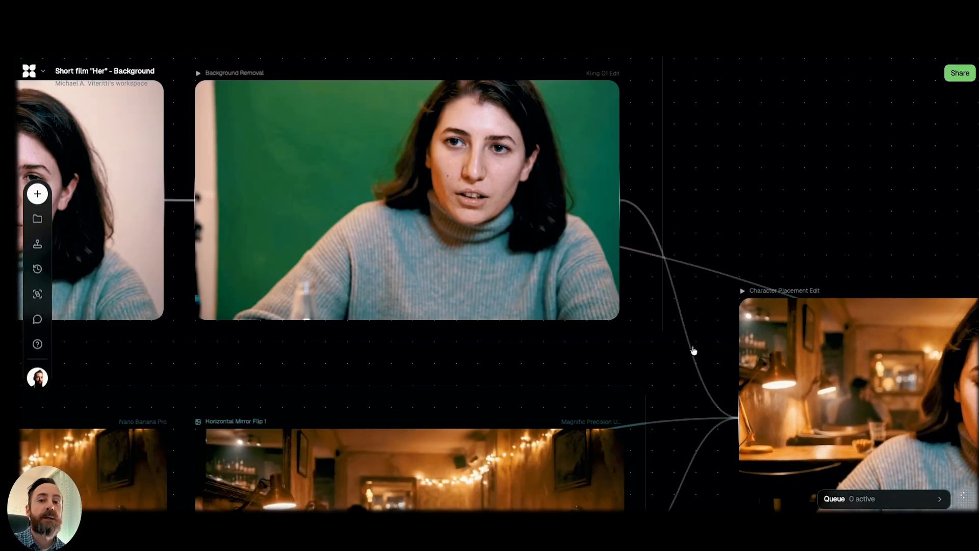
{"action": "mouse_move", "coordinate": [301, 183]}
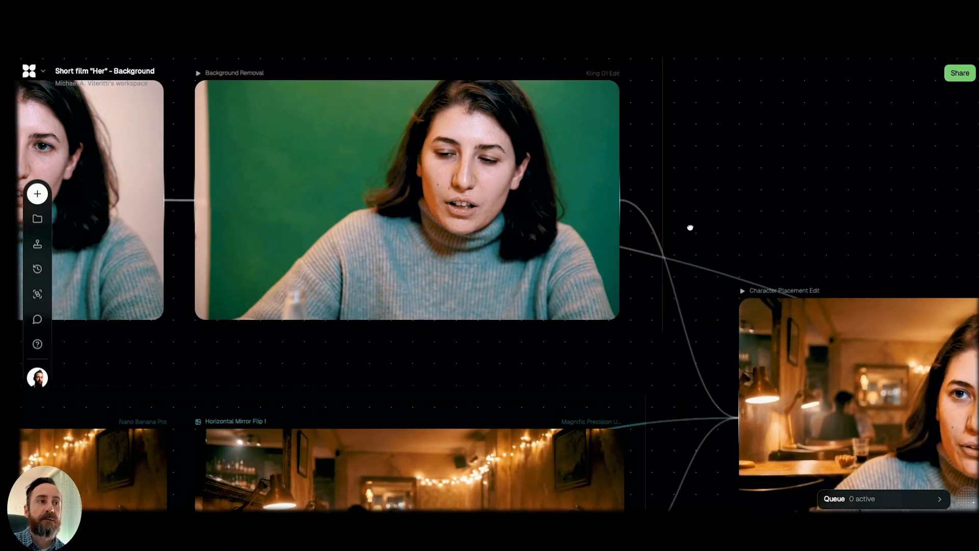
Examine the upscaled Horizontal Mirror Flip 1 bar image that feeds the Character Placement Edit clip.
{"action": "scroll", "coordinate": [689, 231], "scroll_direction": "down", "scroll_amount": 5}
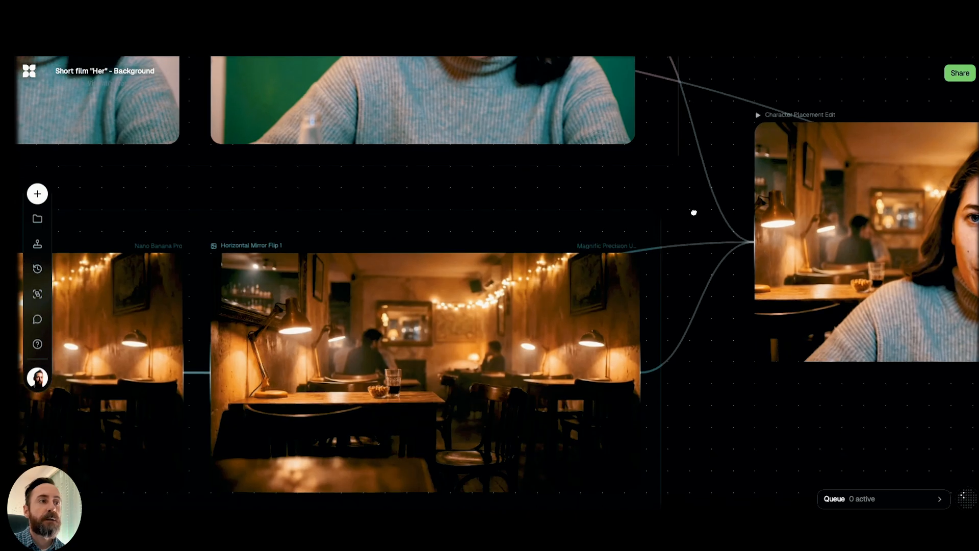
{"action": "left_click_drag", "start_coordinate": [702, 207], "coordinate": [741, 186]}
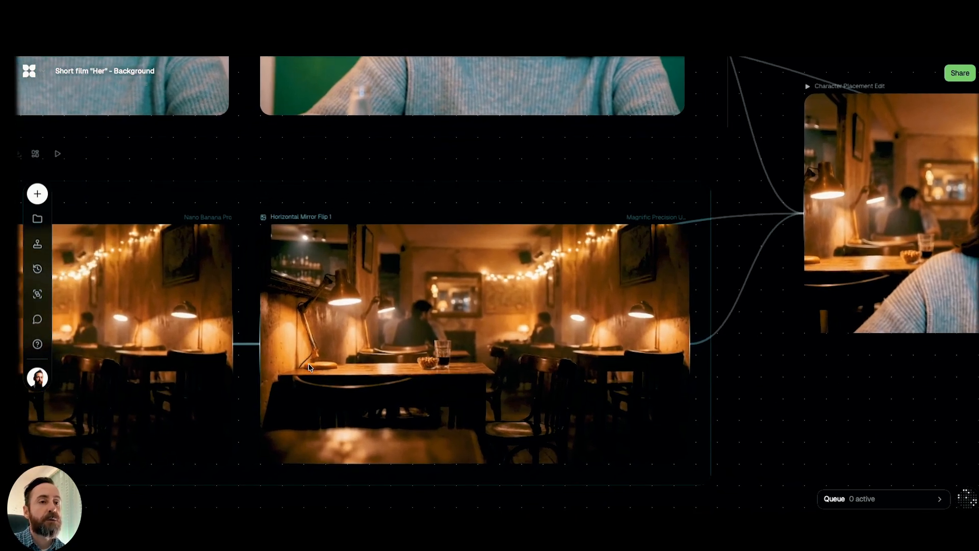
{"action": "mouse_move", "coordinate": [302, 360]}
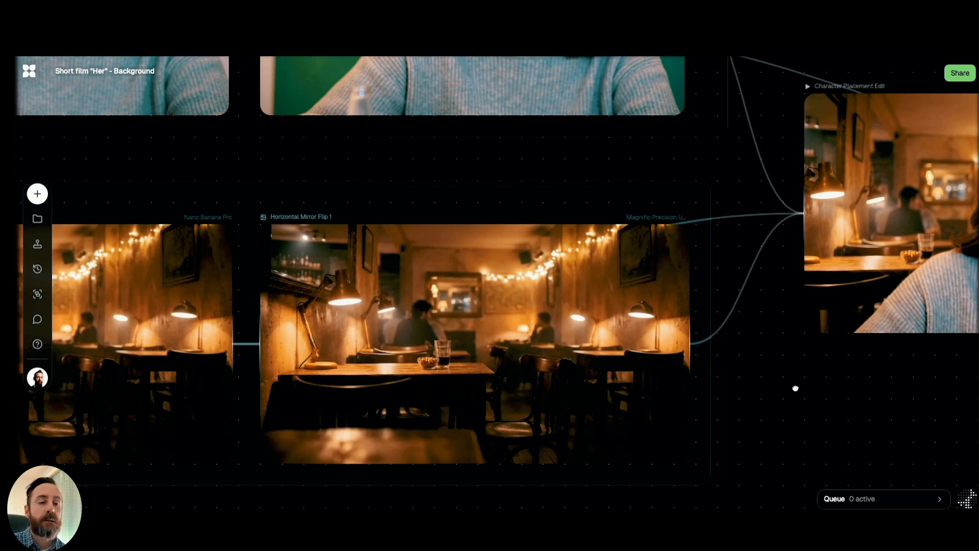
{"action": "scroll", "coordinate": [718, 381], "scroll_direction": "right", "scroll_amount": 5}
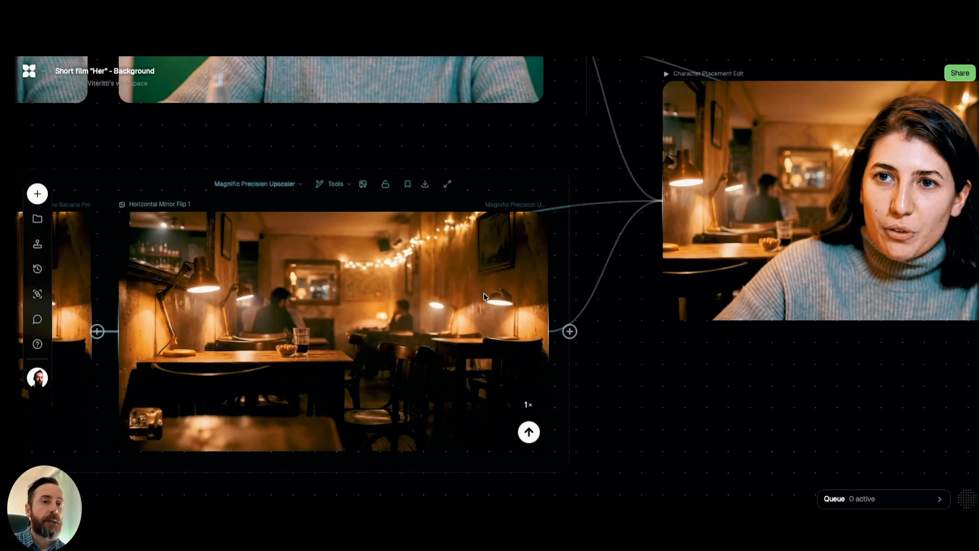
Play the Character Placement Edit clip and inspect its prompt, reference inputs and the animated people in the bar.
{"action": "left_click_drag", "start_coordinate": [696, 383], "coordinate": [494, 405]}
{"action": "left_click_drag", "start_coordinate": [673, 400], "coordinate": [638, 402]}
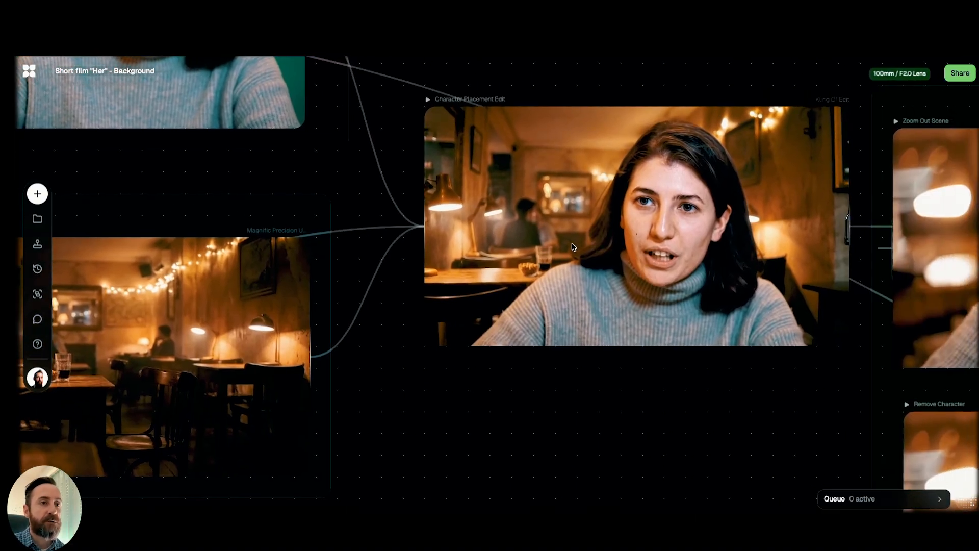
{"action": "mouse_move", "coordinate": [551, 242]}
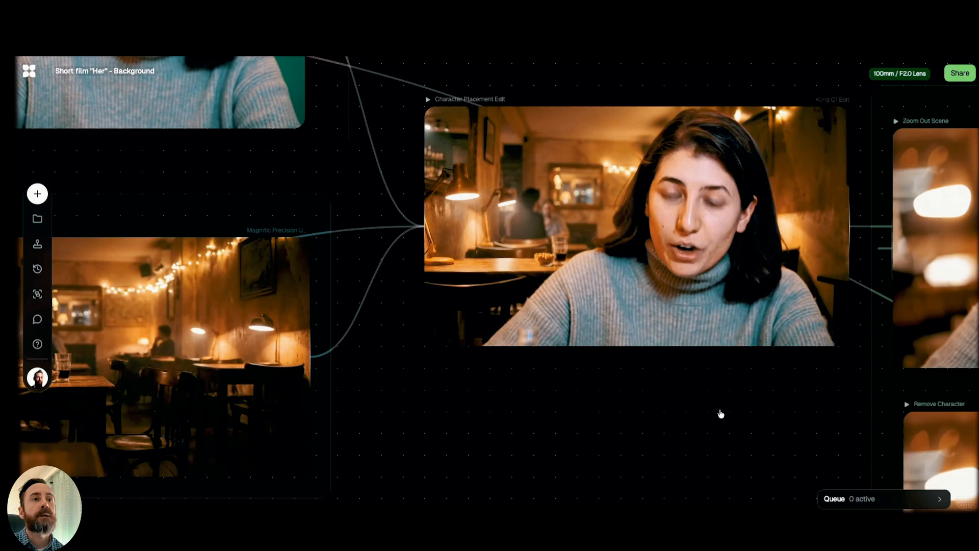
{"action": "left_click_drag", "start_coordinate": [708, 423], "coordinate": [586, 432]}
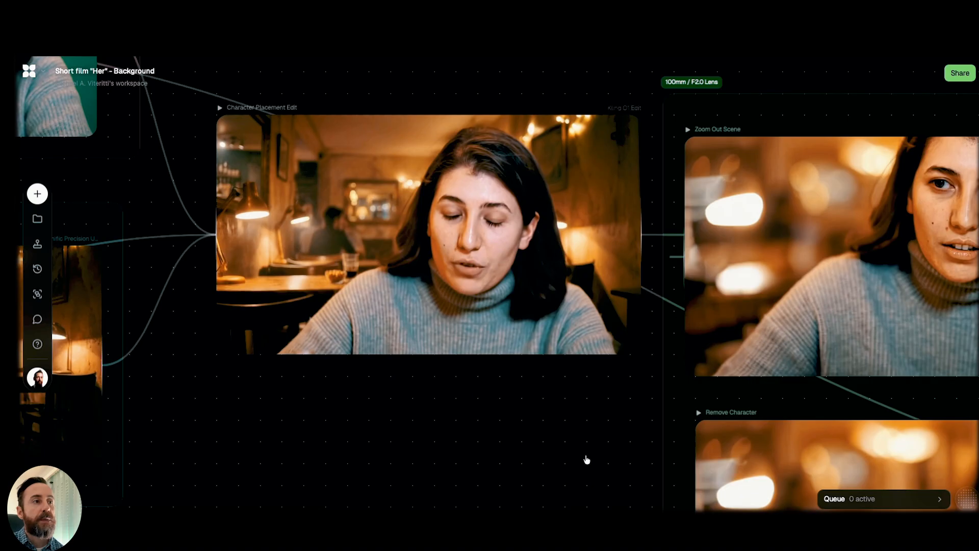
{"action": "left_click_drag", "start_coordinate": [595, 447], "coordinate": [514, 462]}
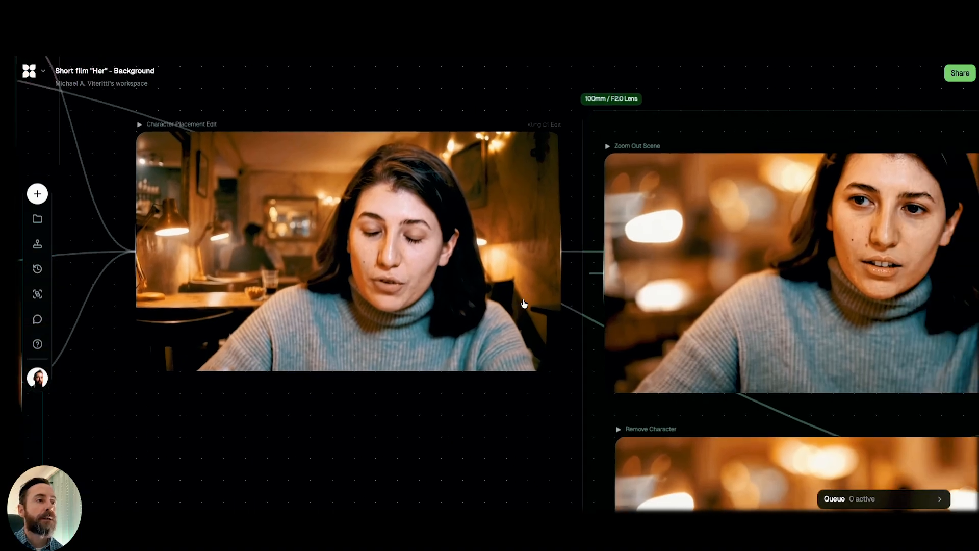
{"action": "mouse_move", "coordinate": [519, 269]}
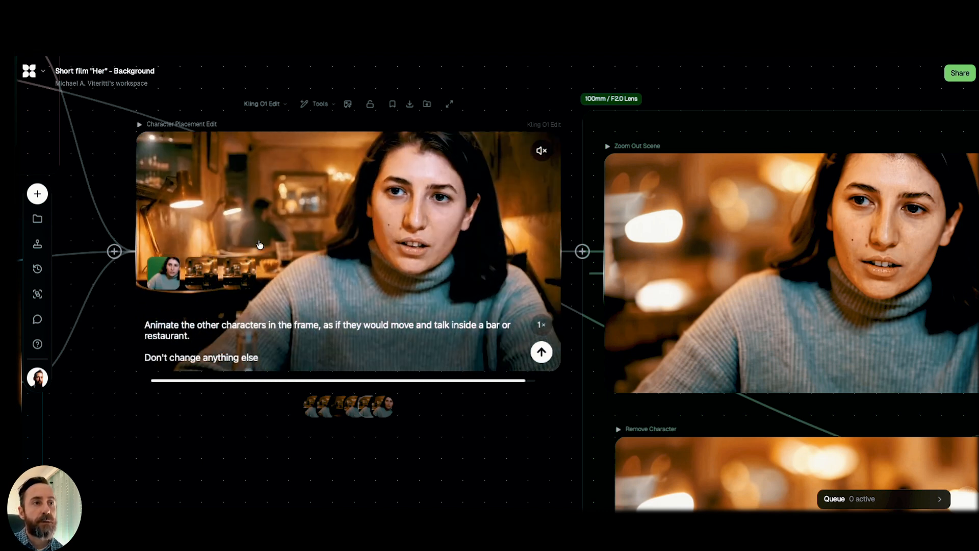
Play the Zoom Out Scene clip, read its lens and framing prompt, and compare it with the Character Placement Edit clip.
{"action": "left_click_drag", "start_coordinate": [500, 432], "coordinate": [281, 454]}
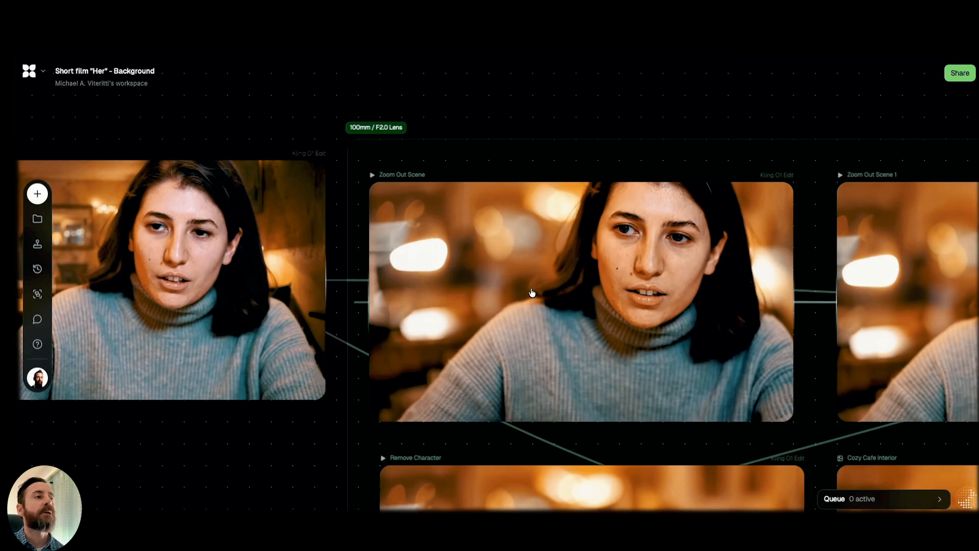
{"action": "left_click", "coordinate": [532, 292]}
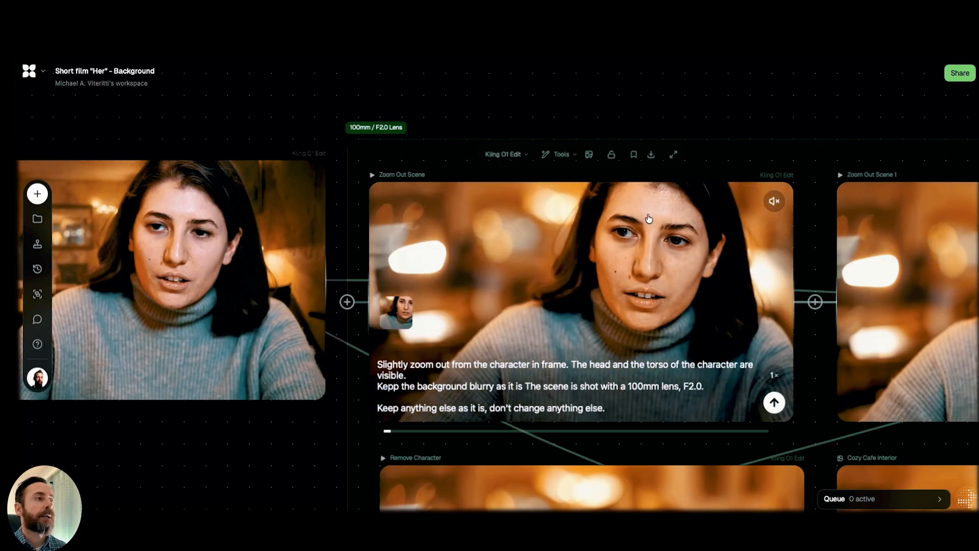
{"action": "scroll", "coordinate": [290, 380], "scroll_direction": "down", "scroll_amount": 3}
{"action": "scroll", "coordinate": [290, 380], "scroll_direction": "right", "scroll_amount": 3}
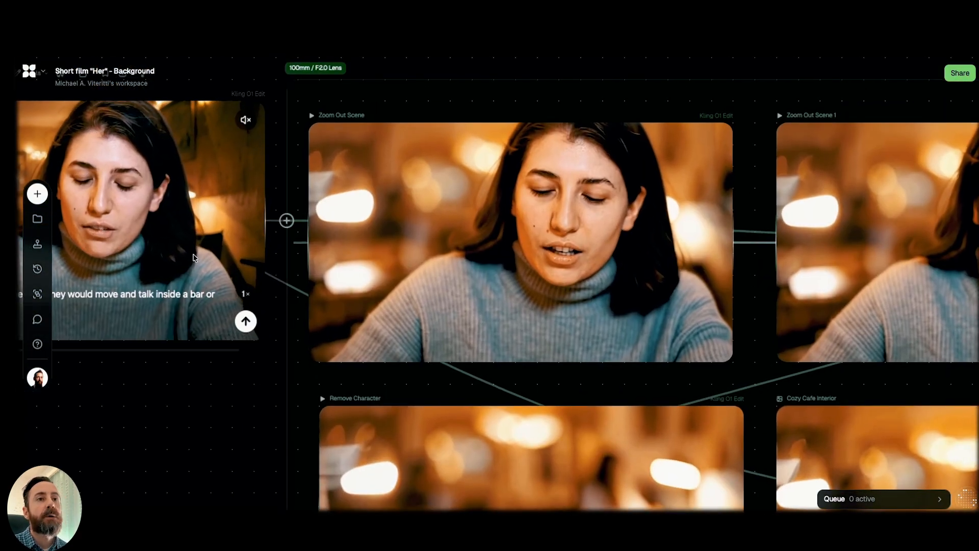
{"action": "mouse_move", "coordinate": [498, 292]}
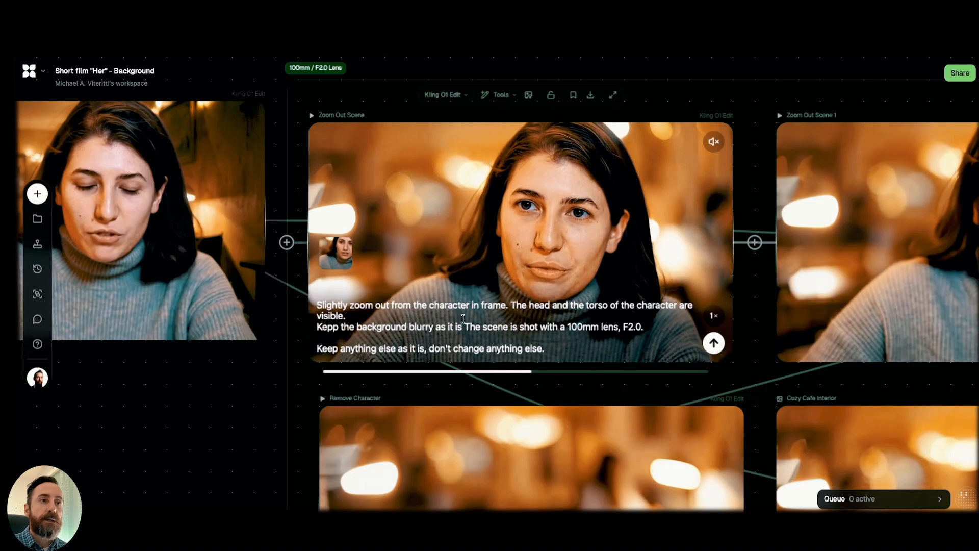
{"action": "mouse_move", "coordinate": [181, 394]}
{"action": "scroll", "coordinate": [184, 367], "scroll_direction": "down", "scroll_amount": 3}
{"action": "scroll", "coordinate": [184, 367], "scroll_direction": "right", "scroll_amount": 2}
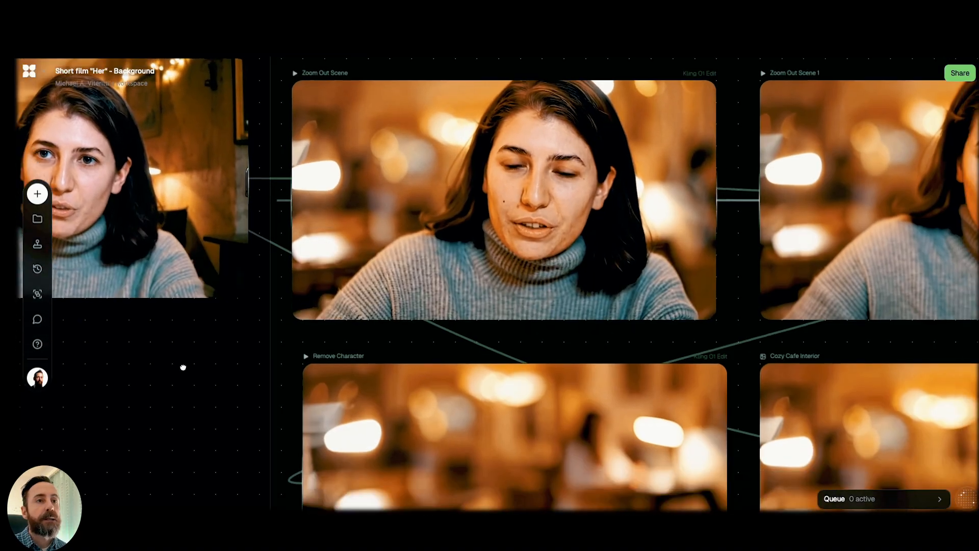
{"action": "scroll", "coordinate": [170, 406], "scroll_direction": "up", "scroll_amount": 3}
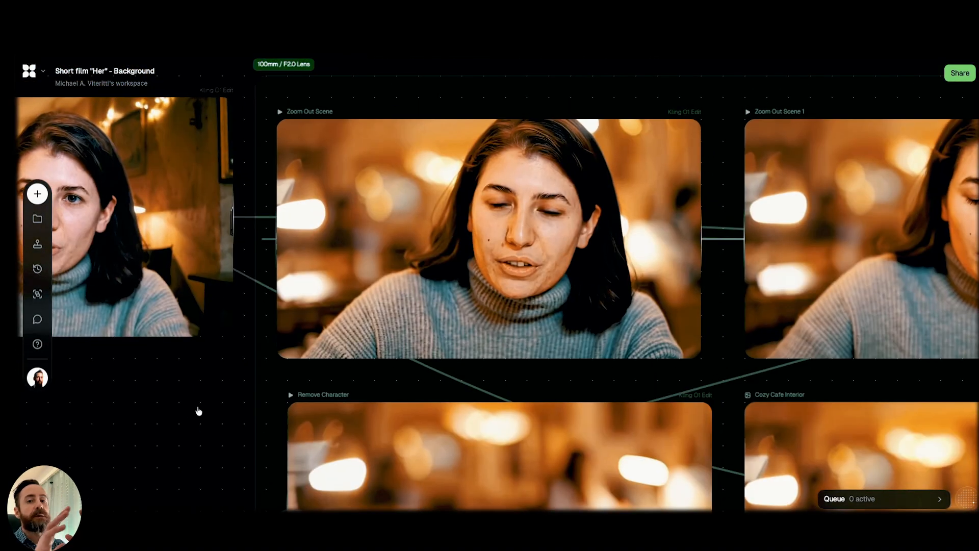
{"action": "left_click_drag", "start_coordinate": [187, 394], "coordinate": [155, 461]}
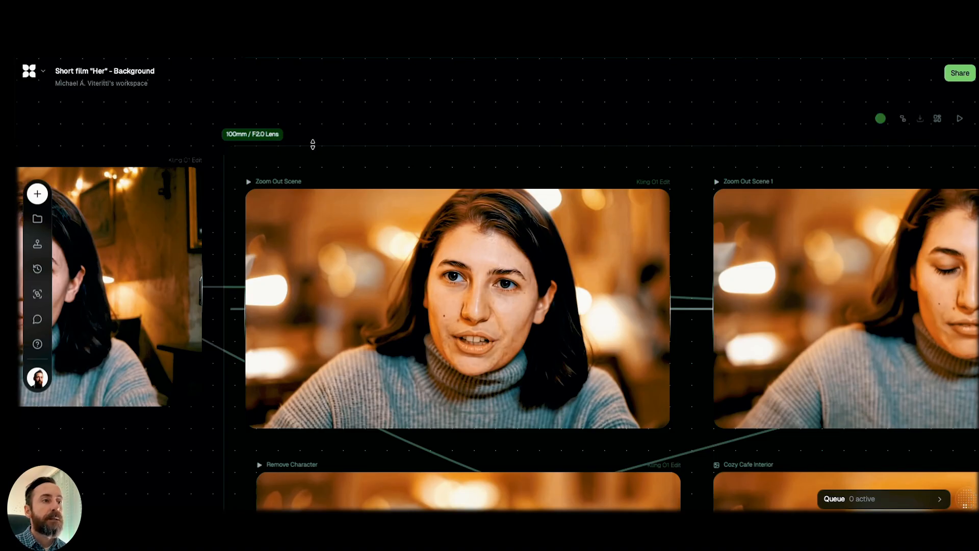
Replay the Zoom Out Scene clip in the 100mm / F2.0 Lens group to examine its background blur.
{"action": "mouse_move", "coordinate": [402, 263]}
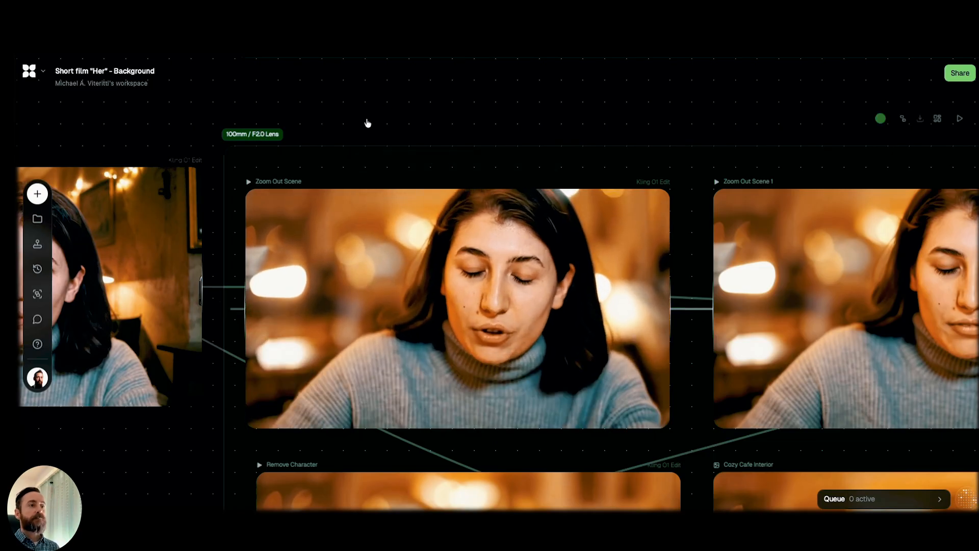
{"action": "left_click_drag", "start_coordinate": [366, 122], "coordinate": [353, 103]}
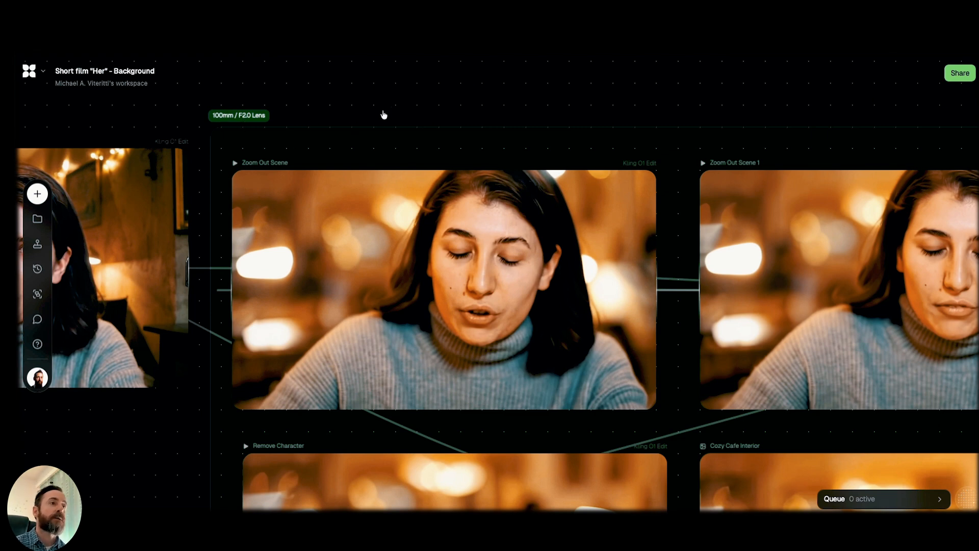
{"action": "left_click_drag", "start_coordinate": [378, 110], "coordinate": [374, 110]}
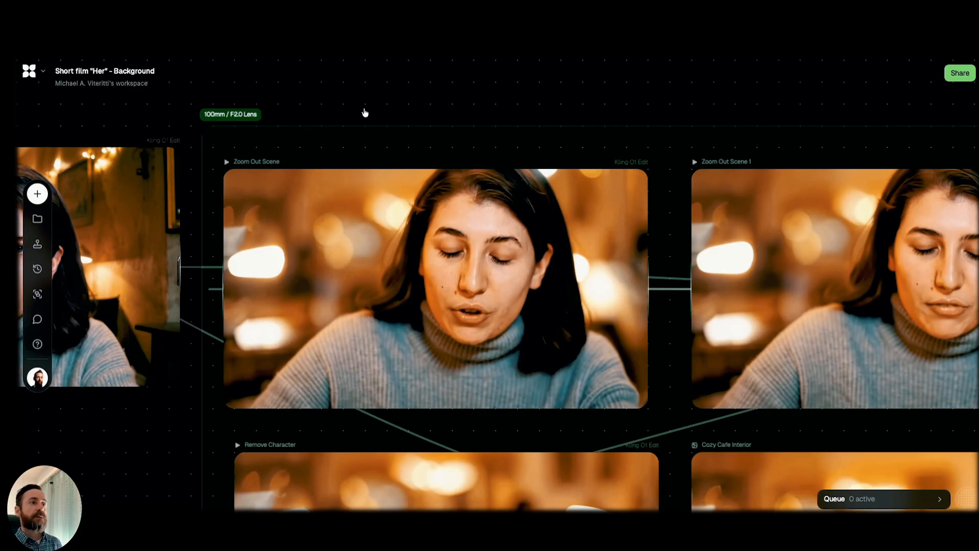
{"action": "left_click", "coordinate": [334, 226]}
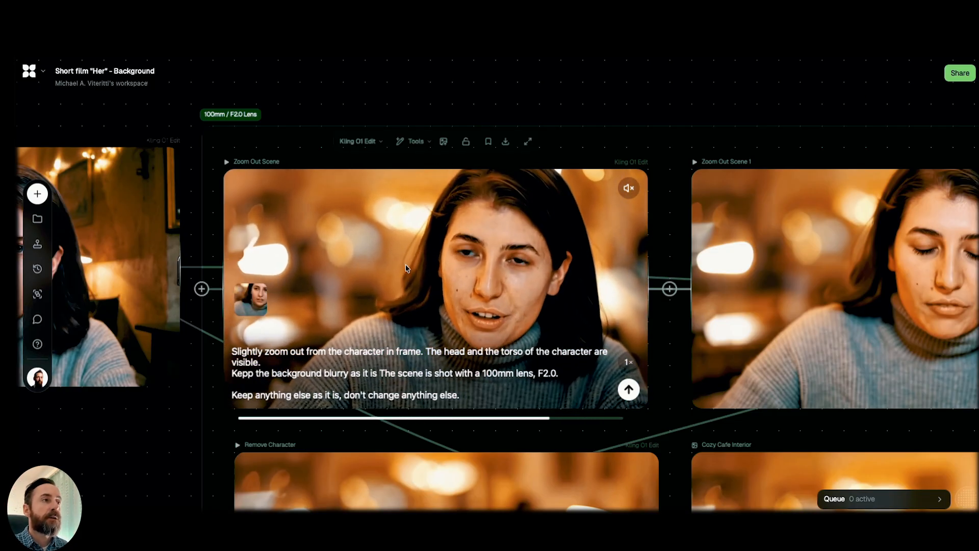
{"action": "left_click", "coordinate": [341, 101]}
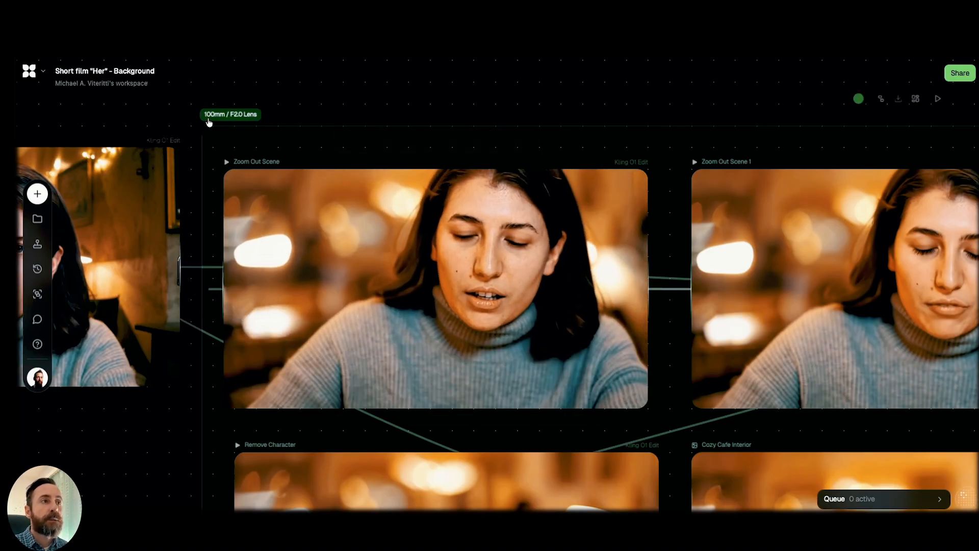
{"action": "left_click_drag", "start_coordinate": [353, 102], "coordinate": [321, 94]}
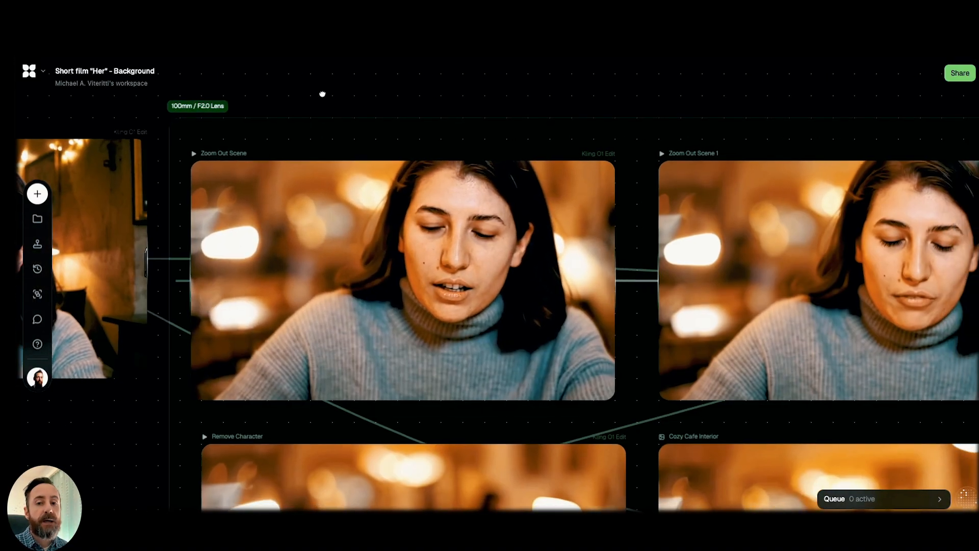
{"action": "left_click", "coordinate": [300, 250]}
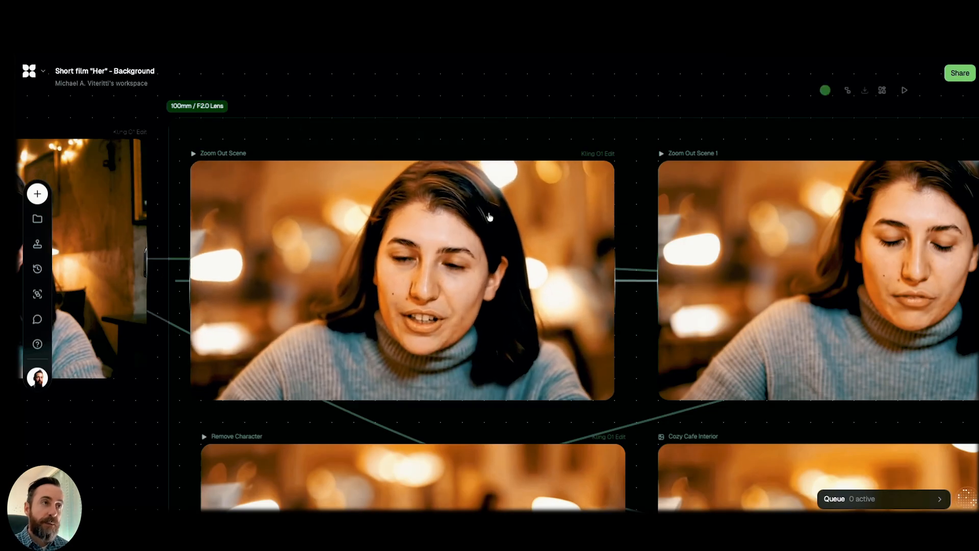
Survey the full 100mm / F2.0 Lens group and the Cozy Interior Ambiance background clips above it.
{"action": "scroll", "coordinate": [528, 243], "scroll_direction": "down", "scroll_amount": 1}
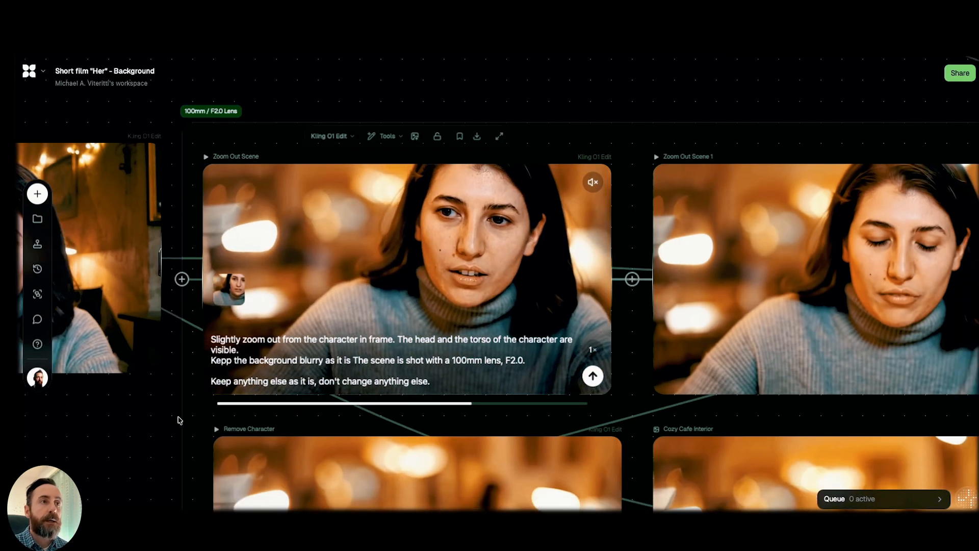
{"action": "scroll", "coordinate": [338, 330], "scroll_direction": "down", "scroll_amount": 3}
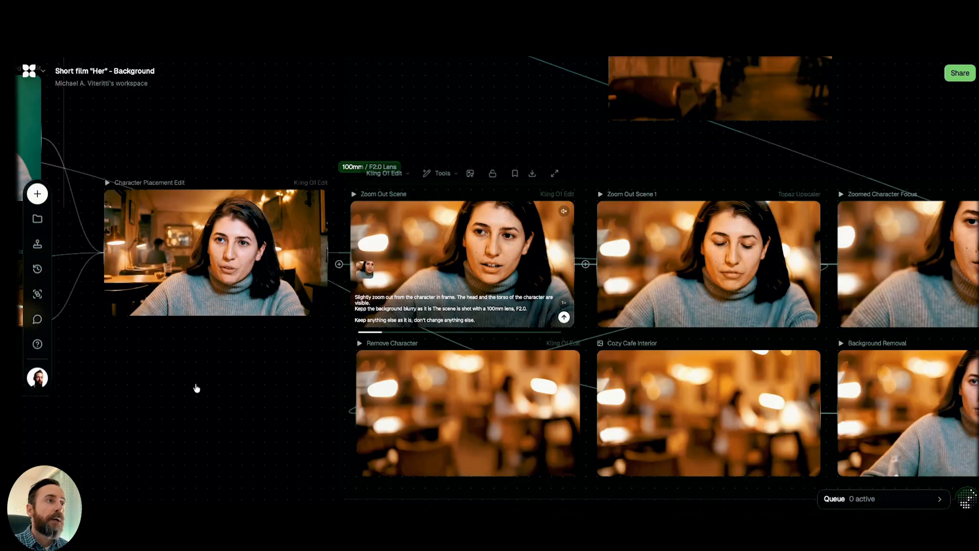
{"action": "left_click", "coordinate": [118, 375]}
{"action": "left_click_drag", "start_coordinate": [107, 378], "coordinate": [117, 504]}
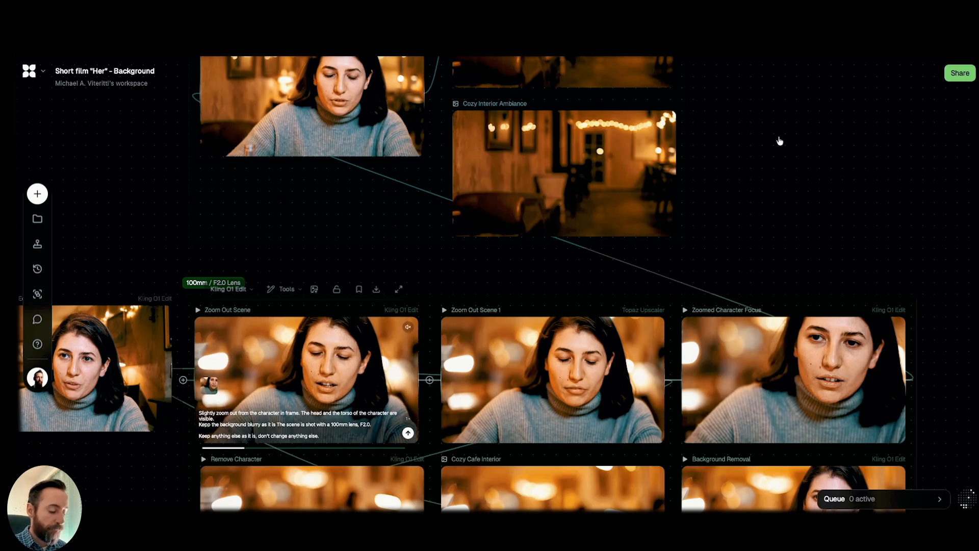
Play the Character Placement Edit and Character Adjustment 1 clips to compare their bar backgrounds.
{"action": "left_click_drag", "start_coordinate": [804, 190], "coordinate": [824, 193]}
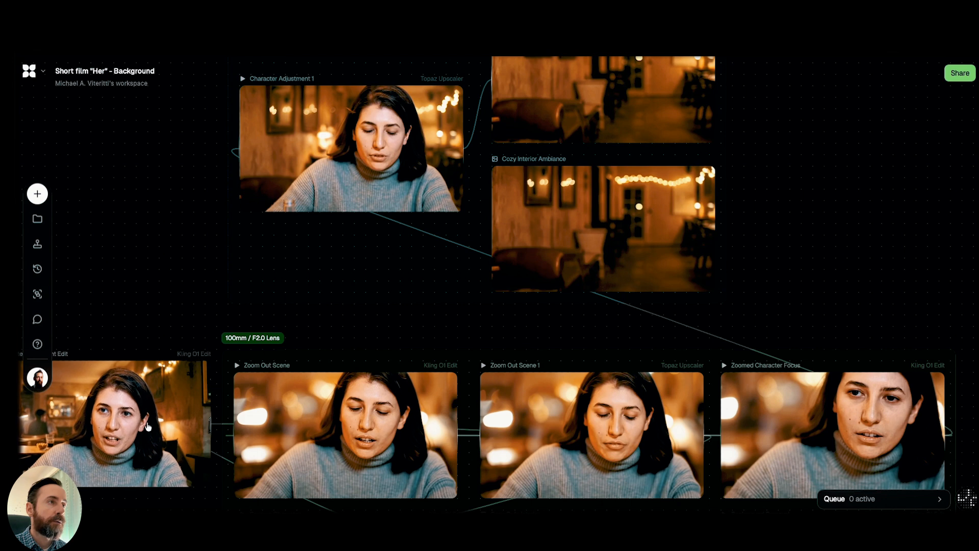
{"action": "mouse_move", "coordinate": [106, 419]}
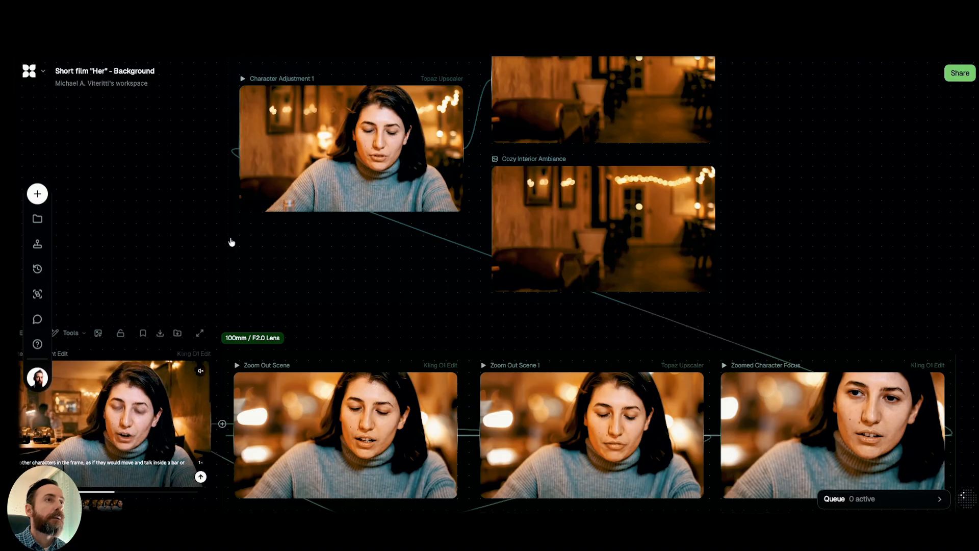
{"action": "mouse_move", "coordinate": [343, 161]}
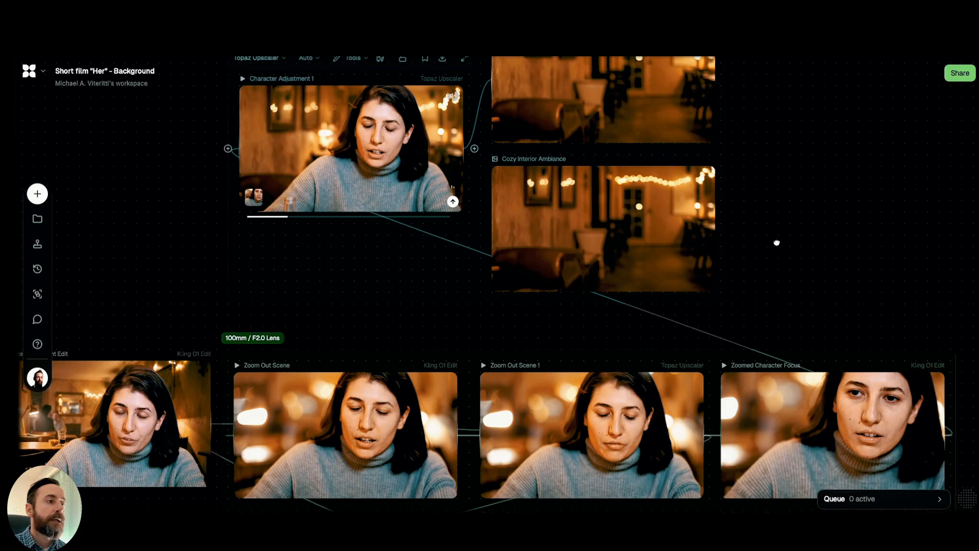
{"action": "scroll", "coordinate": [776, 243], "scroll_direction": "up", "scroll_amount": 3}
{"action": "scroll", "coordinate": [777, 242], "scroll_direction": "right", "scroll_amount": 3}
{"action": "left_click", "coordinate": [358, 205]}
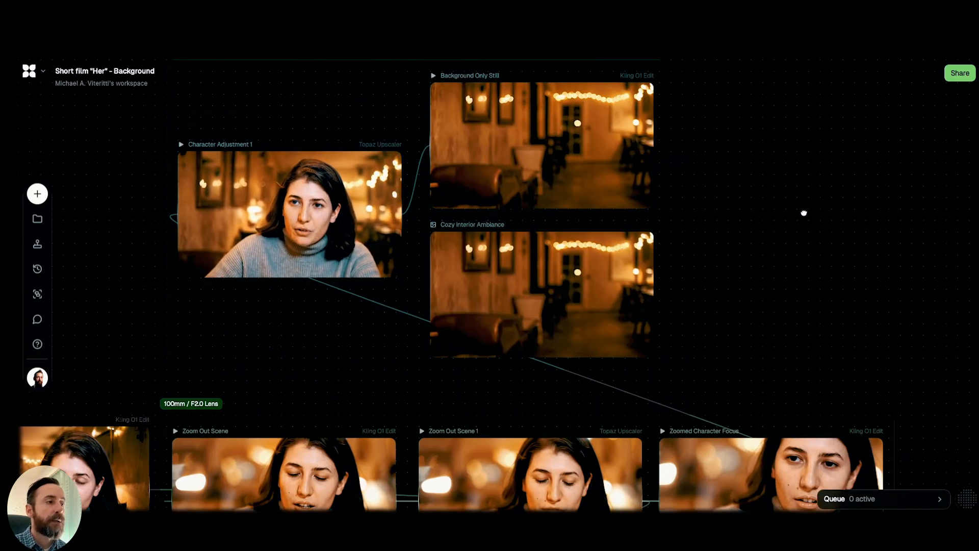
Examine the Blurry background group, reading the Background Only Still prompt and comparing that clip with Character Adjustment 1.
{"action": "scroll", "coordinate": [804, 213], "scroll_direction": "up", "scroll_amount": 2}
{"action": "scroll", "coordinate": [803, 212], "scroll_direction": "right", "scroll_amount": 1}
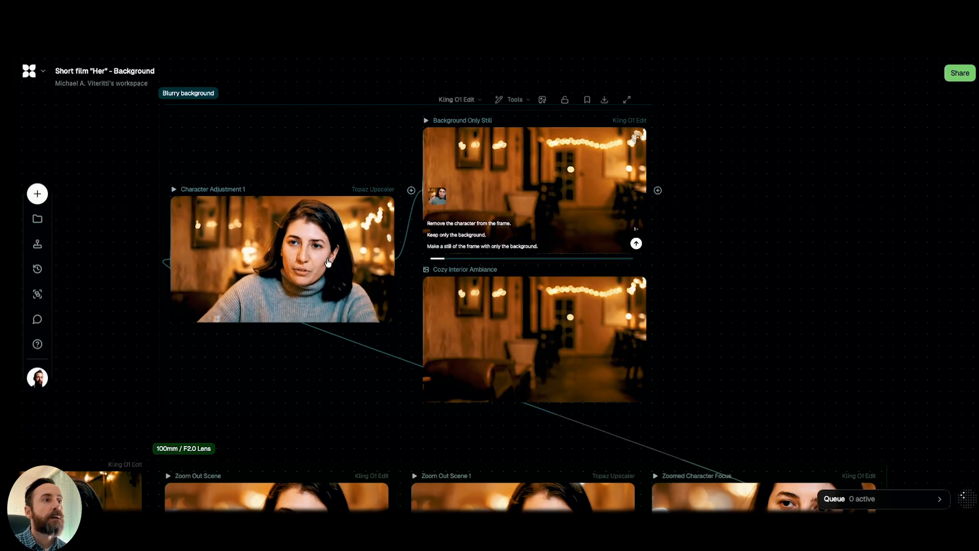
{"action": "mouse_move", "coordinate": [328, 263]}
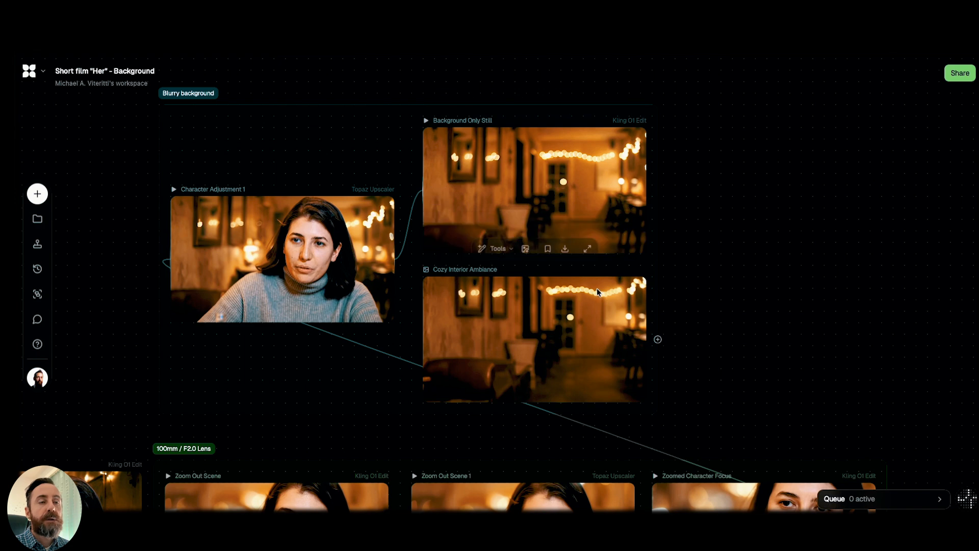
{"action": "left_click", "coordinate": [529, 233]}
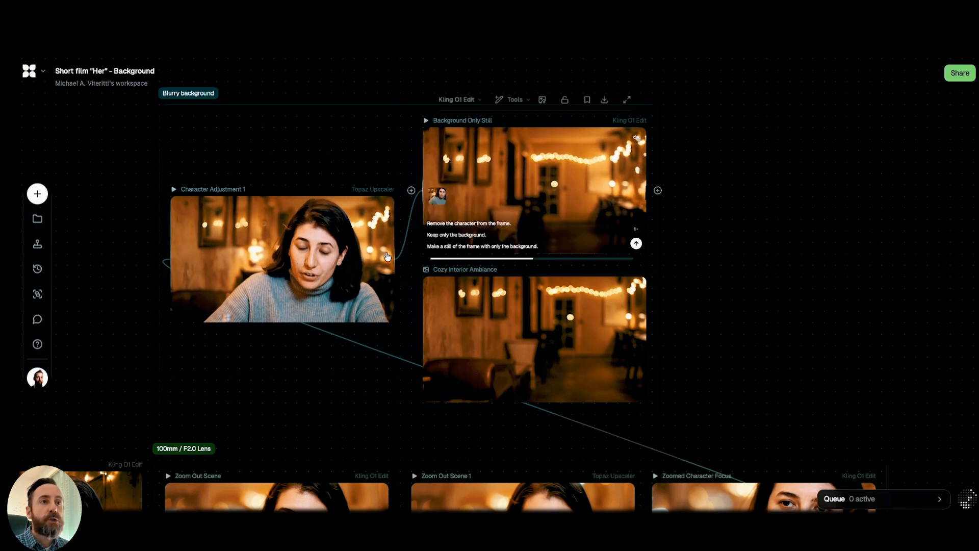
{"action": "left_click", "coordinate": [323, 252]}
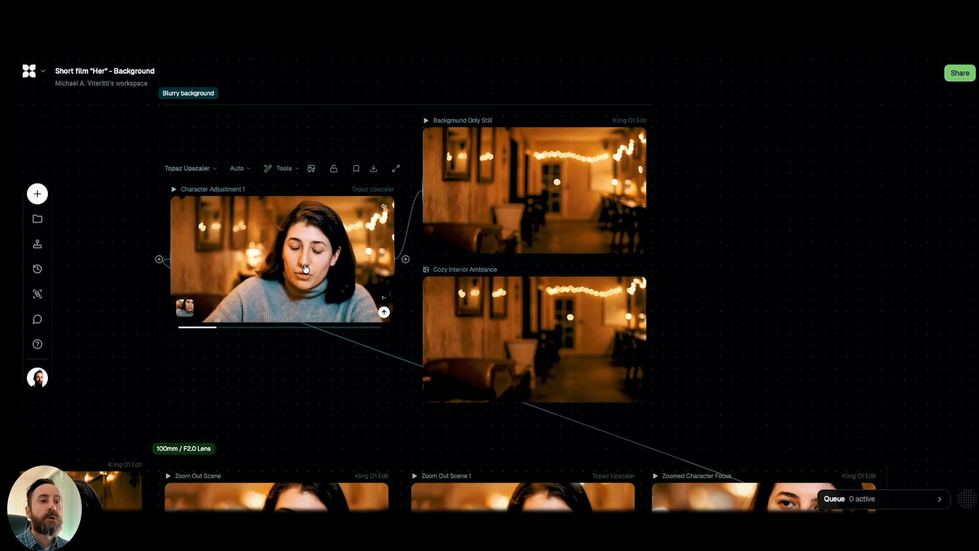
{"action": "left_click", "coordinate": [485, 199]}
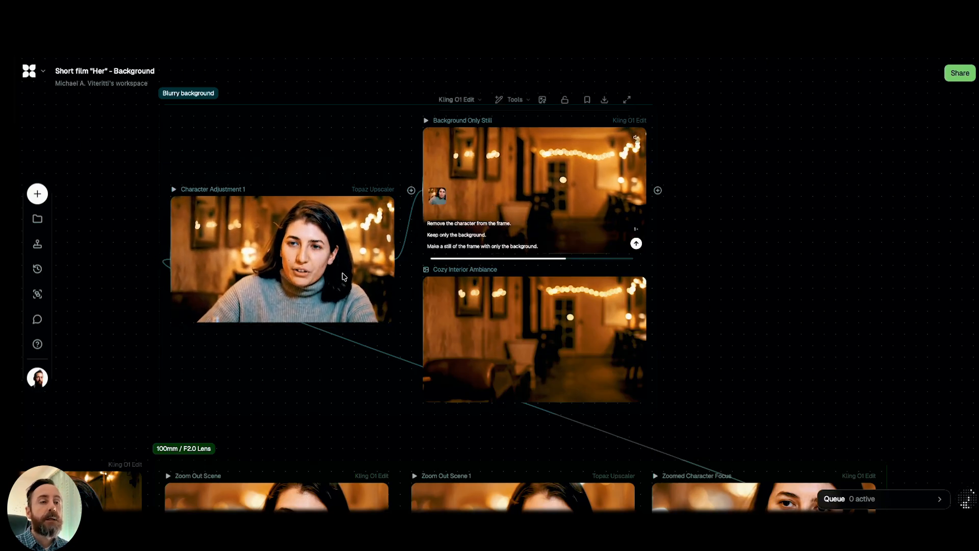
{"action": "left_click_drag", "start_coordinate": [774, 248], "coordinate": [716, 153]}
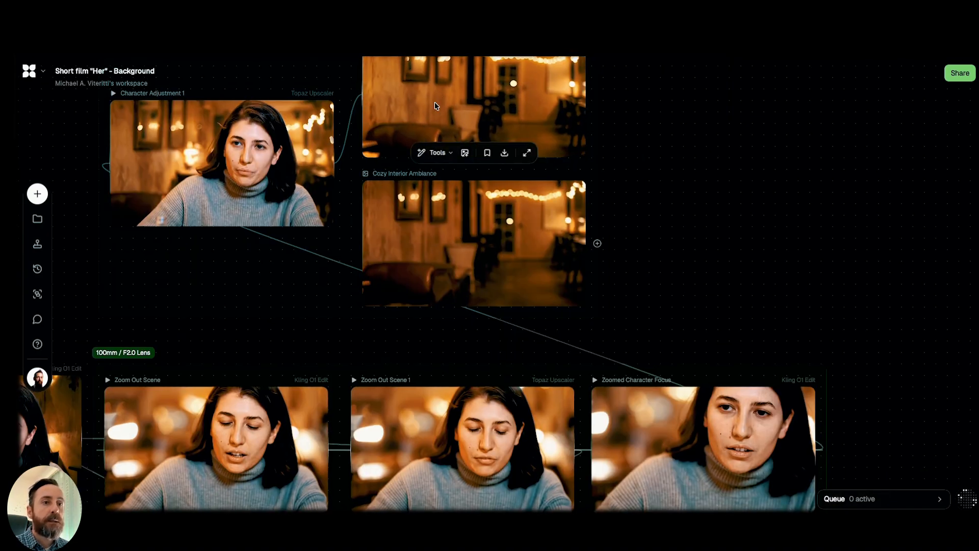
{"action": "left_click", "coordinate": [505, 102]}
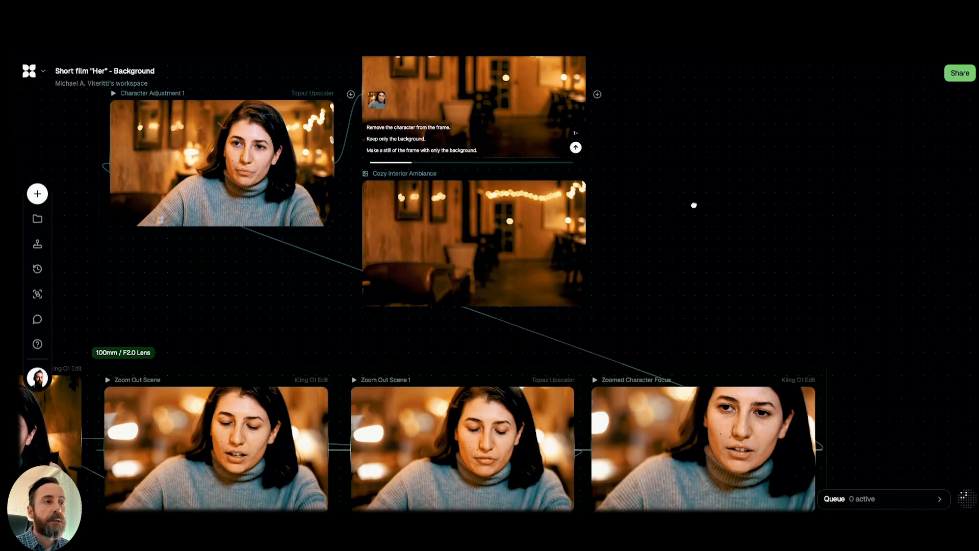
Play the Zoomed Character Focus clip and read its zoom-in and 100mm, F2.0 background blur prompt.
{"action": "scroll", "coordinate": [703, 151], "scroll_direction": "down", "scroll_amount": 4}
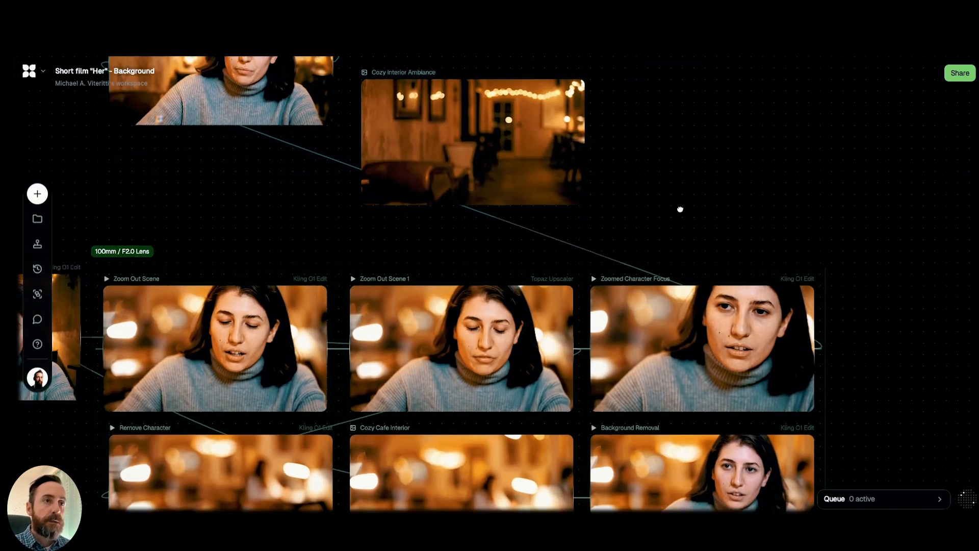
{"action": "scroll", "coordinate": [680, 209], "scroll_direction": "up", "scroll_amount": 2}
{"action": "mouse_move", "coordinate": [205, 104]}
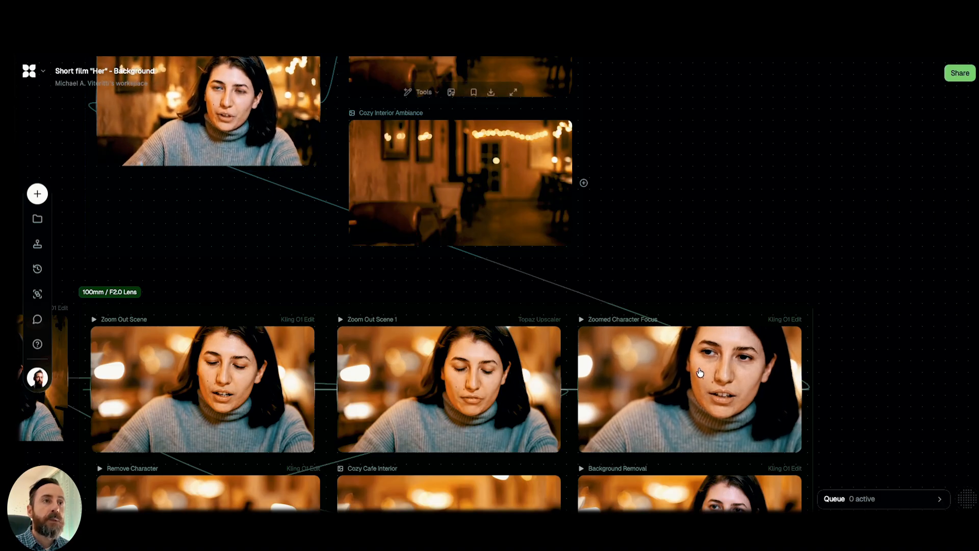
{"action": "mouse_move", "coordinate": [699, 372]}
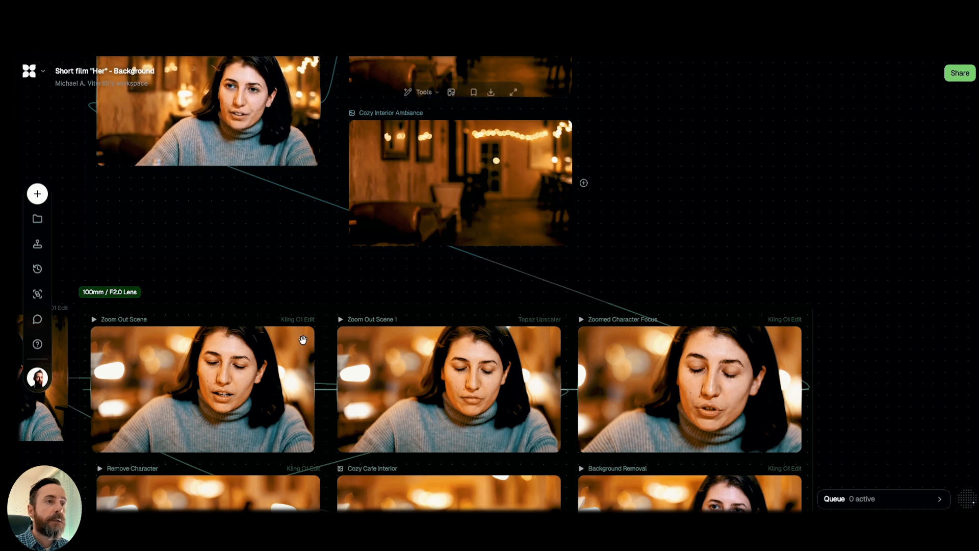
{"action": "mouse_move", "coordinate": [689, 404]}
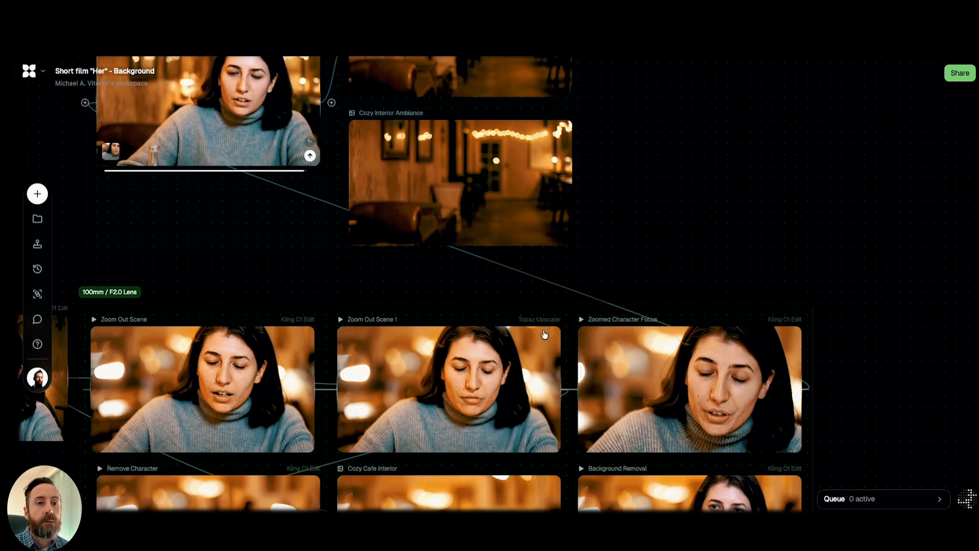
{"action": "left_click", "coordinate": [734, 395]}
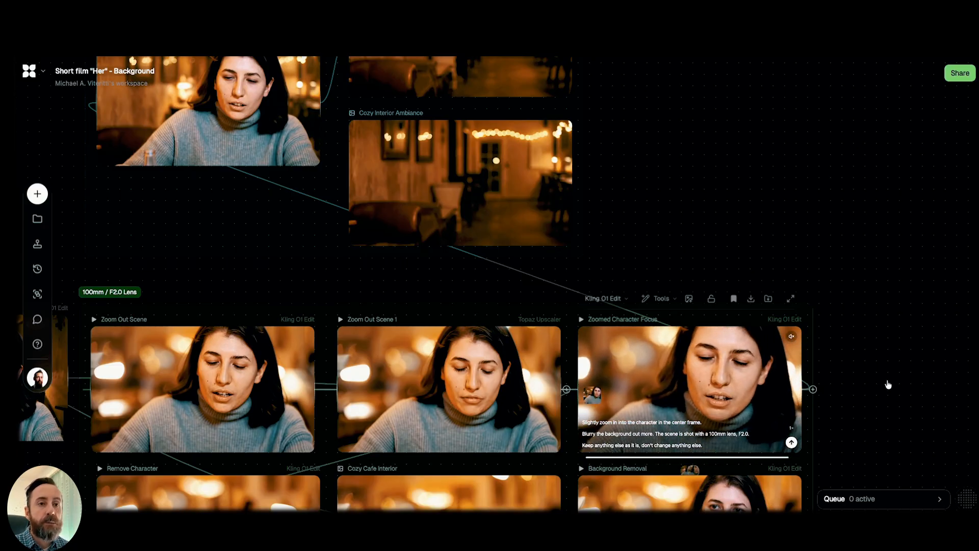
Review the woman's 100mm / F2.0 Lens group and compare its zoomed-out and zoomed-in close-ups.
{"action": "scroll", "coordinate": [878, 231], "scroll_direction": "down", "scroll_amount": 5}
{"action": "scroll", "coordinate": [889, 211], "scroll_direction": "down", "scroll_amount": 1}
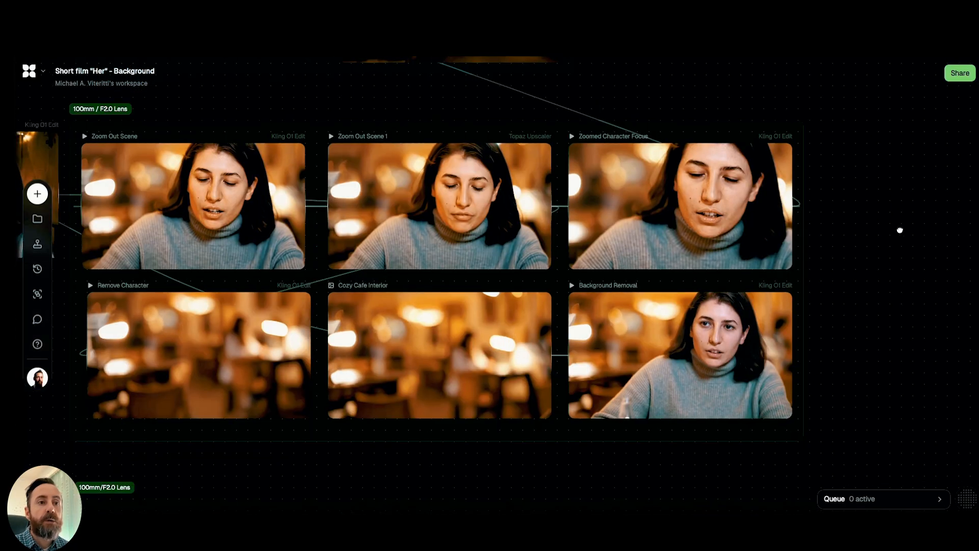
{"action": "scroll", "coordinate": [913, 240], "scroll_direction": "up", "scroll_amount": 1}
{"action": "scroll", "coordinate": [913, 240], "scroll_direction": "left", "scroll_amount": 1}
{"action": "scroll", "coordinate": [917, 249], "scroll_direction": "up", "scroll_amount": 1}
{"action": "scroll", "coordinate": [899, 250], "scroll_direction": "left", "scroll_amount": 1}
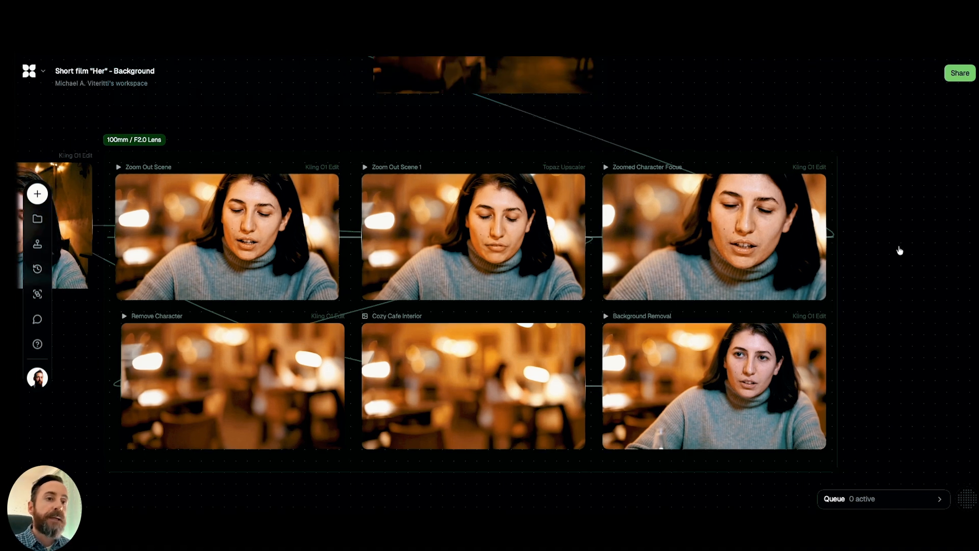
{"action": "left_click", "coordinate": [690, 252]}
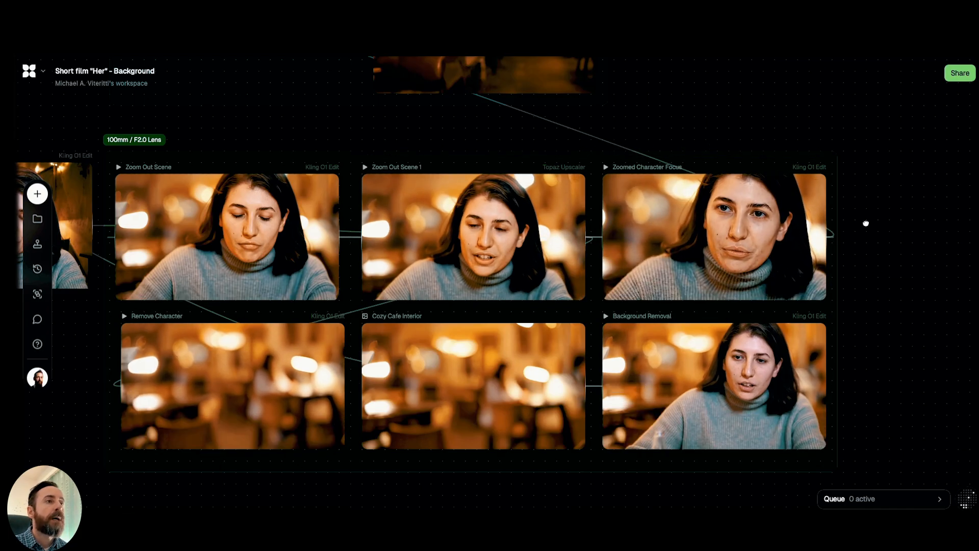
Inspect the Remove Character clip, the Cozy Cafe Interior still and the Background Removal prompt that combines character and blurry background.
{"action": "scroll", "coordinate": [866, 214], "scroll_direction": "down", "scroll_amount": 5}
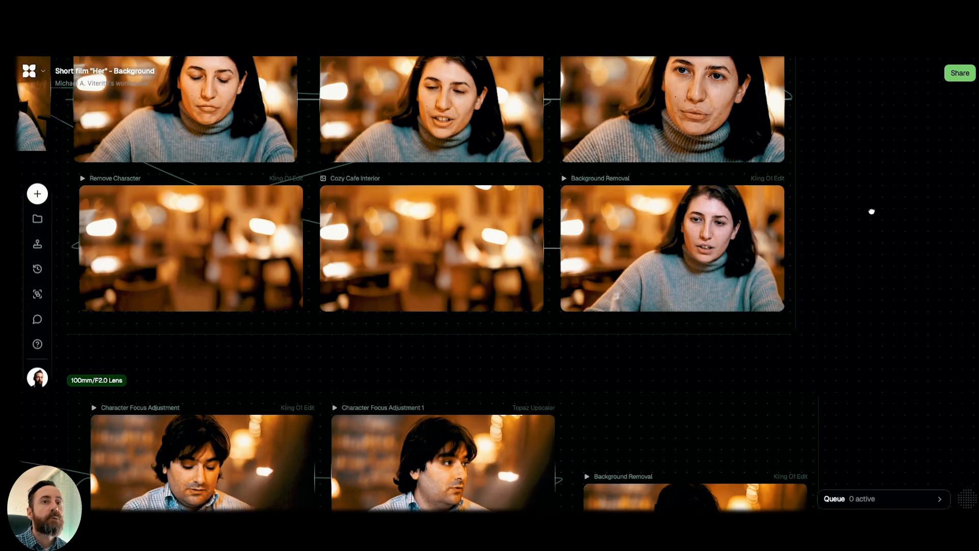
{"action": "scroll", "coordinate": [878, 222], "scroll_direction": "up", "scroll_amount": 1}
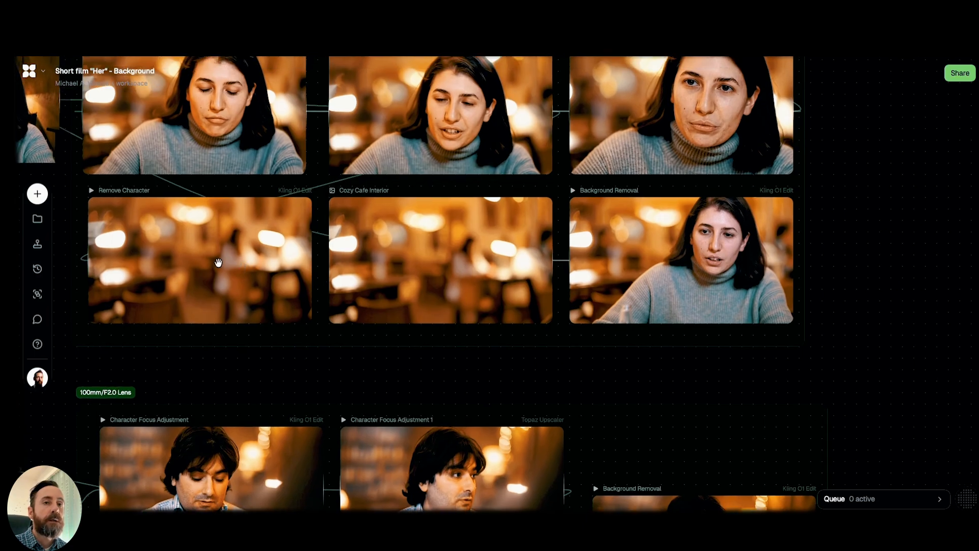
{"action": "mouse_move", "coordinate": [206, 248]}
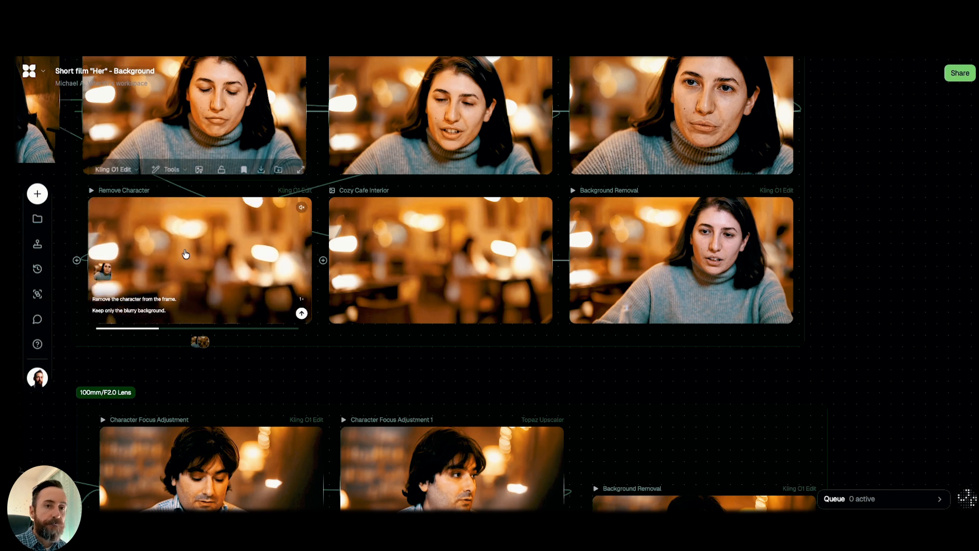
{"action": "mouse_move", "coordinate": [422, 266]}
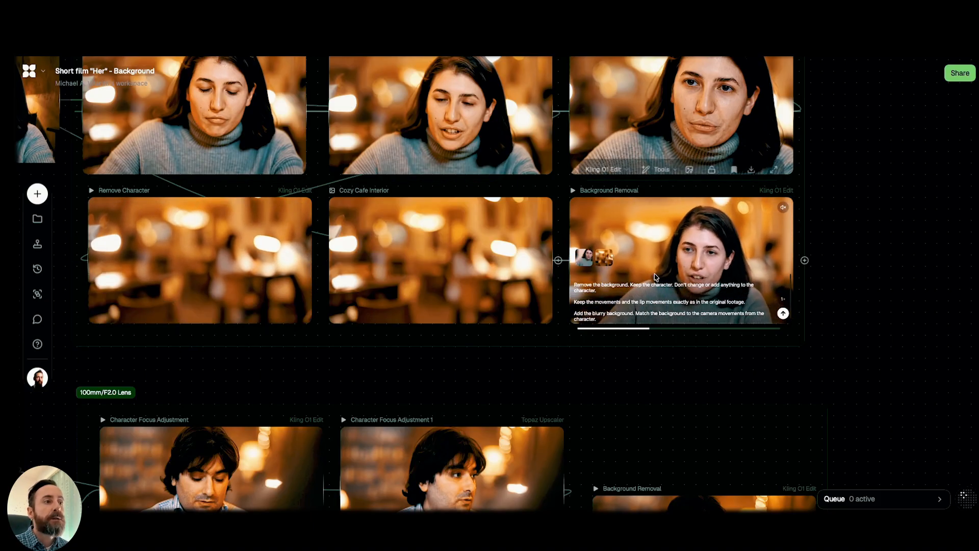
Go to the man's shot and play its original Video 1 and Background Removal clips.
{"action": "scroll", "coordinate": [909, 207], "scroll_direction": "down", "scroll_amount": 5}
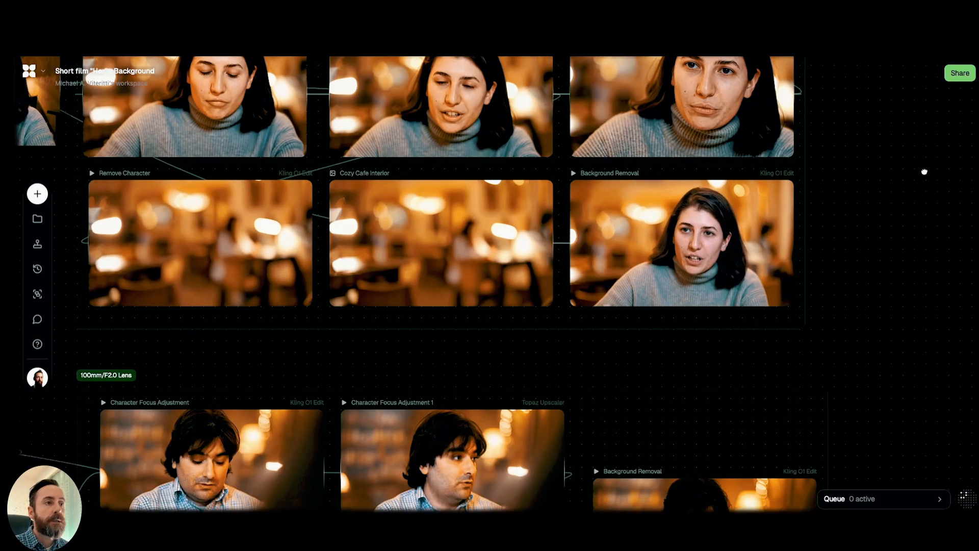
{"action": "left_click_drag", "start_coordinate": [931, 167], "coordinate": [940, 166]}
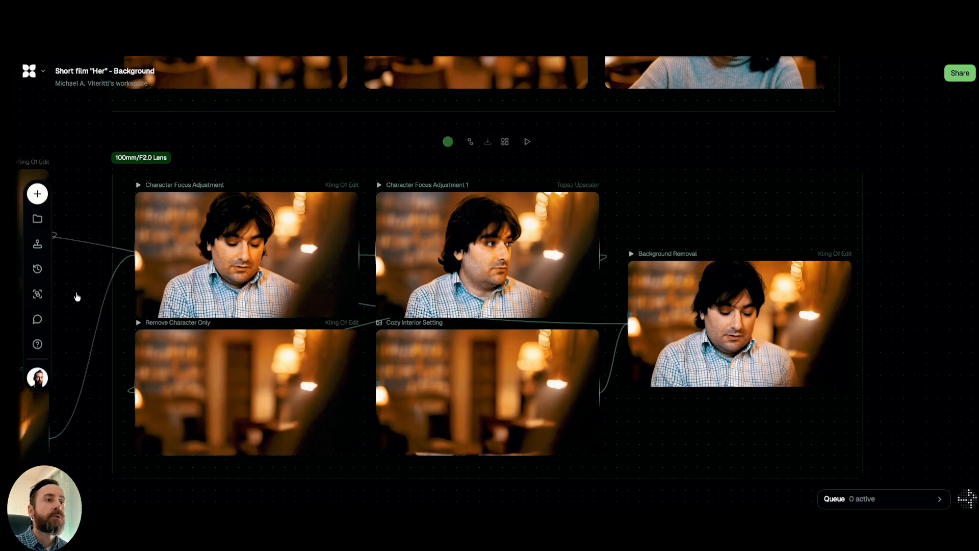
{"action": "left_click_drag", "start_coordinate": [85, 293], "coordinate": [443, 307]}
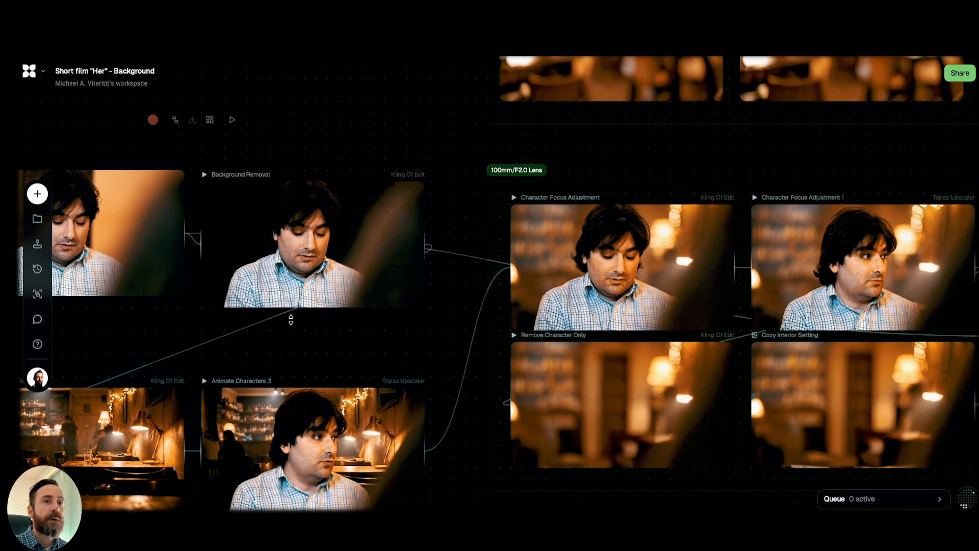
{"action": "scroll", "coordinate": [437, 340], "scroll_direction": "left", "scroll_amount": 4}
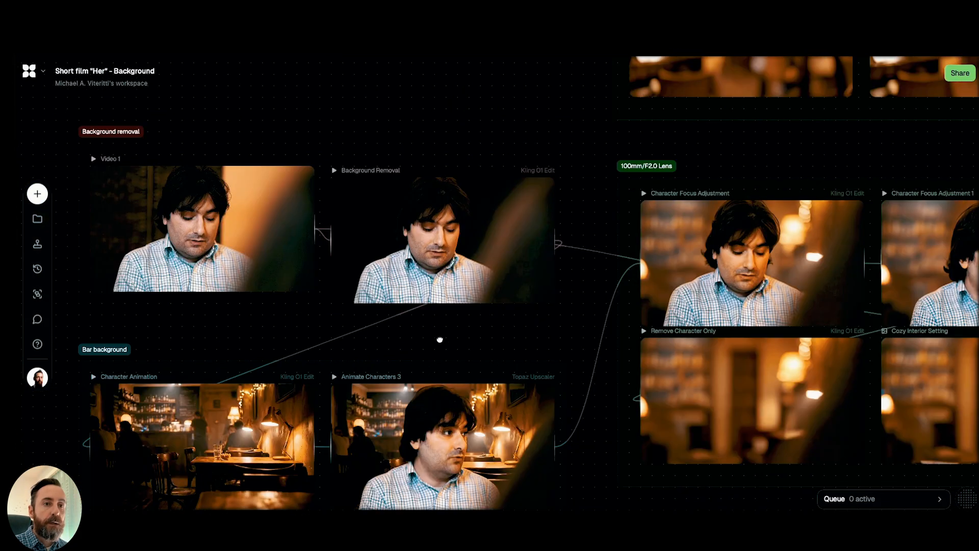
{"action": "mouse_move", "coordinate": [240, 191]}
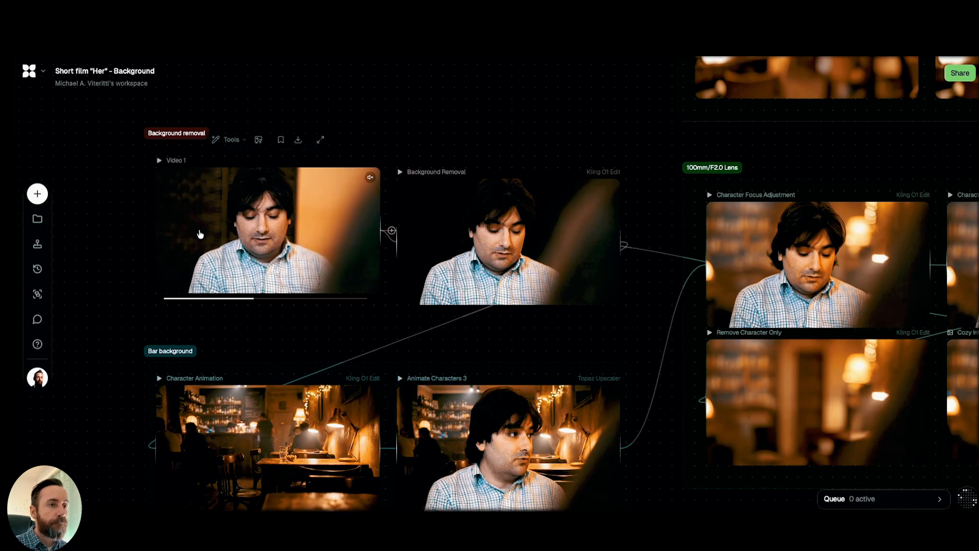
{"action": "mouse_move", "coordinate": [512, 241]}
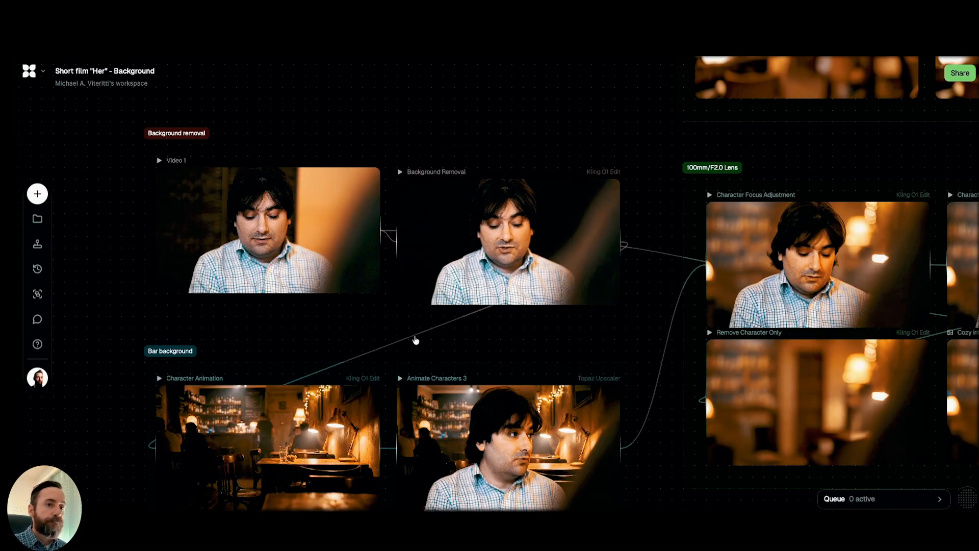
Read the Character Animation prompt in the man's Bar background group and compare its bar setting with the Horizontal Mirror Flip images.
{"action": "left_click_drag", "start_coordinate": [627, 325], "coordinate": [603, 228]}
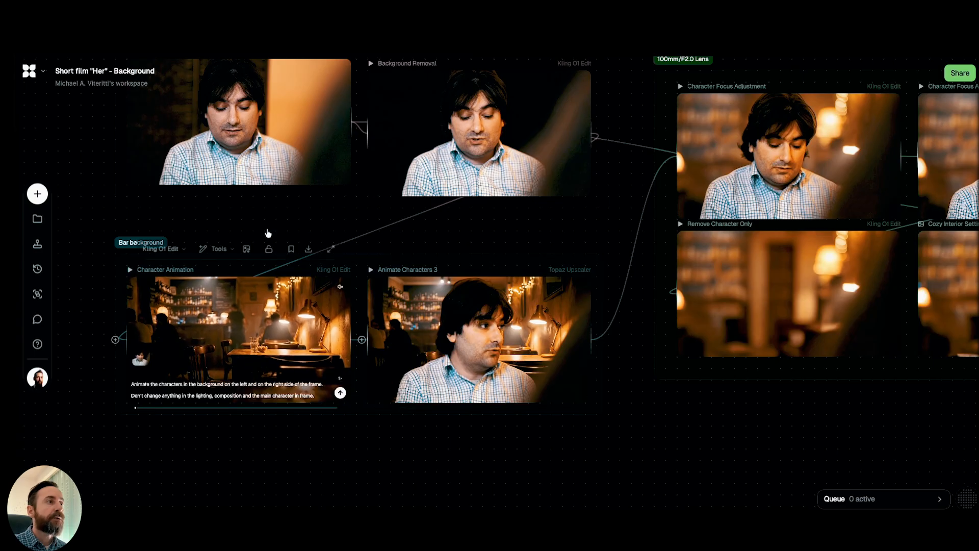
{"action": "left_click_drag", "start_coordinate": [101, 189], "coordinate": [138, 379]}
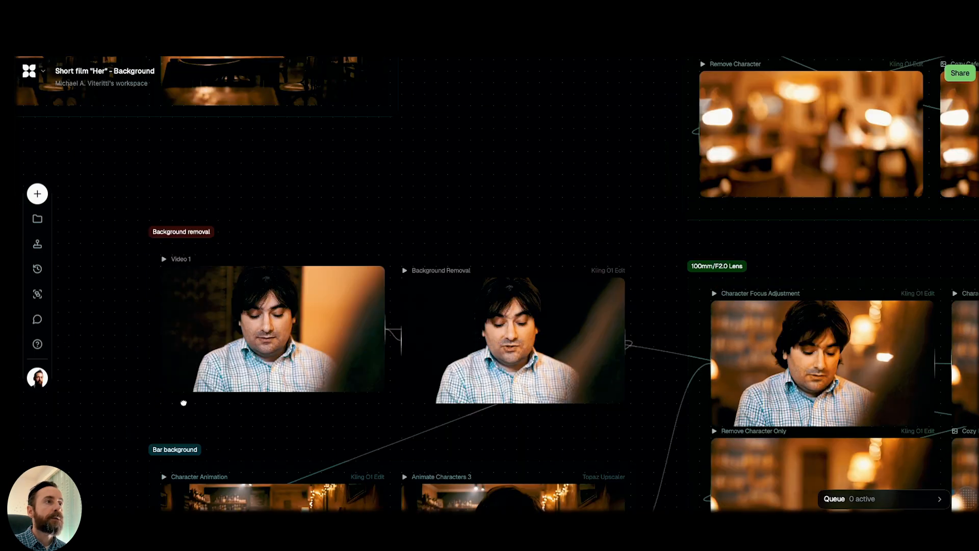
{"action": "left_click_drag", "start_coordinate": [184, 403], "coordinate": [233, 433]}
{"action": "left_click_drag", "start_coordinate": [305, 457], "coordinate": [307, 458]}
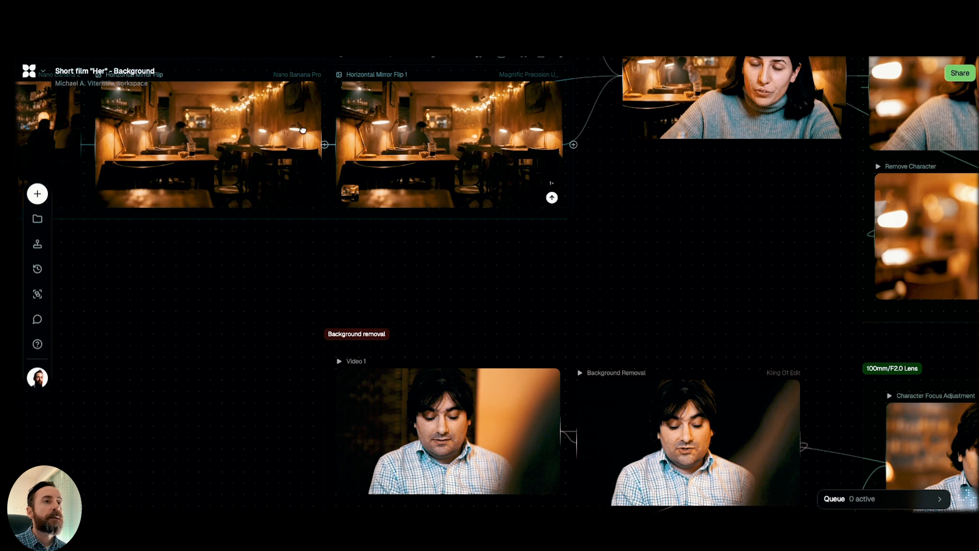
{"action": "scroll", "coordinate": [305, 122], "scroll_direction": "down", "scroll_amount": 6}
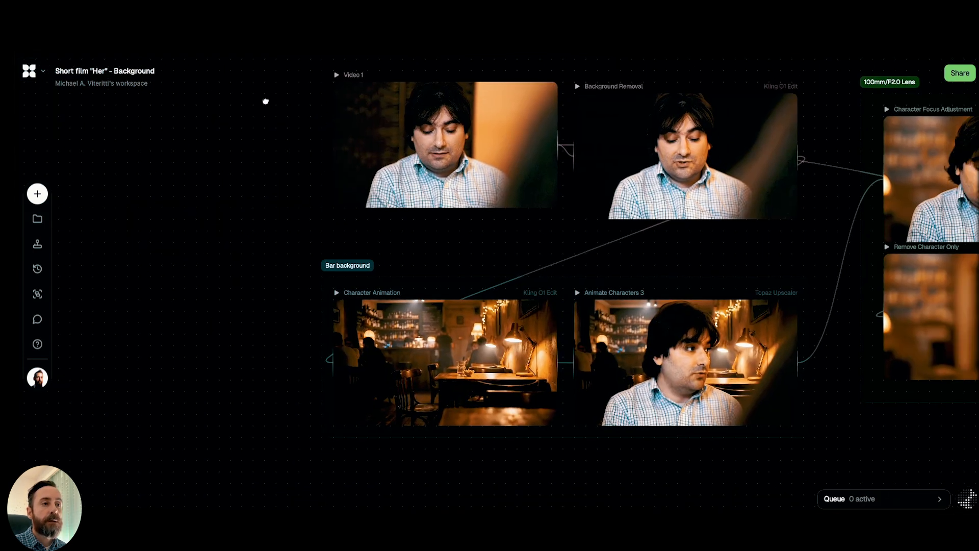
{"action": "scroll", "coordinate": [282, 342], "scroll_direction": "up", "scroll_amount": 3}
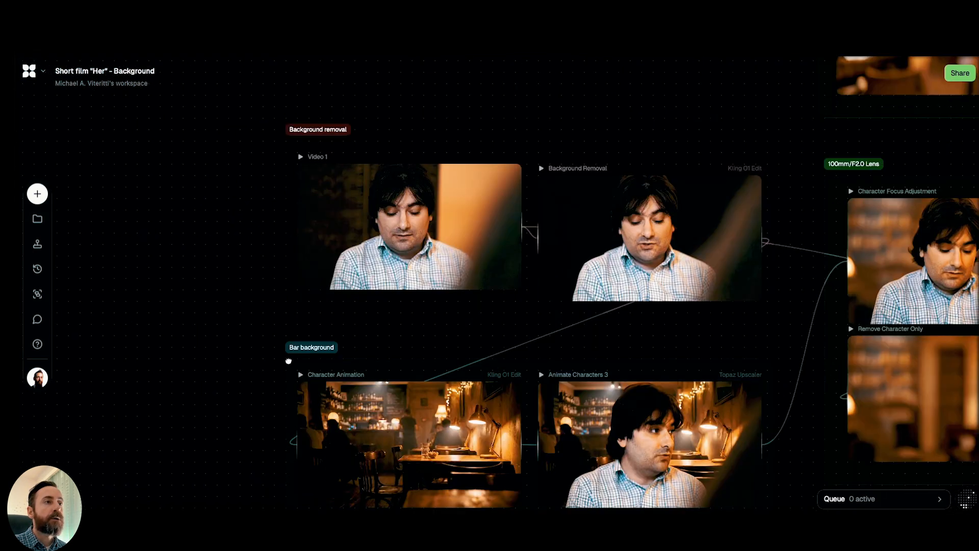
{"action": "scroll", "coordinate": [295, 371], "scroll_direction": "up", "scroll_amount": 5}
{"action": "scroll", "coordinate": [300, 377], "scroll_direction": "up", "scroll_amount": 1}
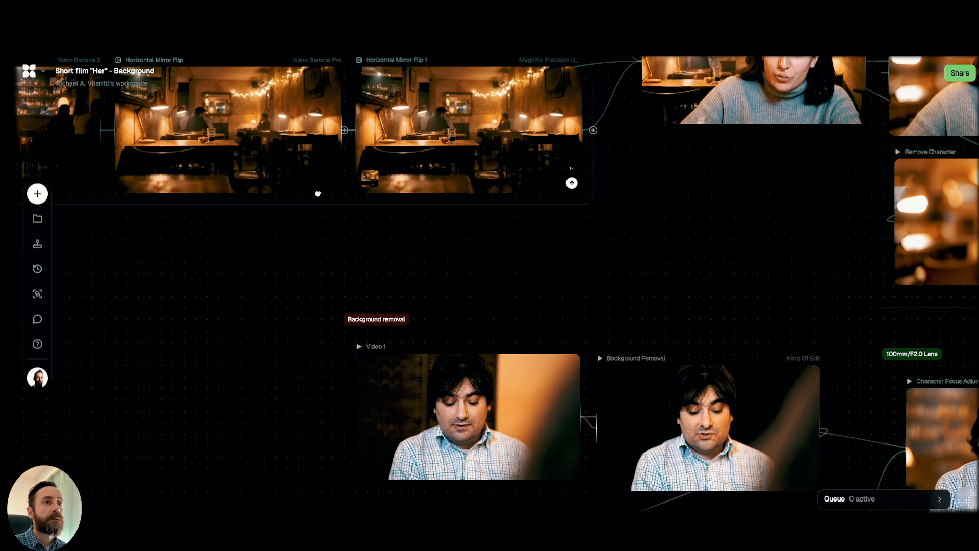
Read the Character Animation prompt in the man's Bar background group and play the Animate Characters 3 clip.
{"action": "scroll", "coordinate": [320, 56], "scroll_direction": "down", "scroll_amount": 9}
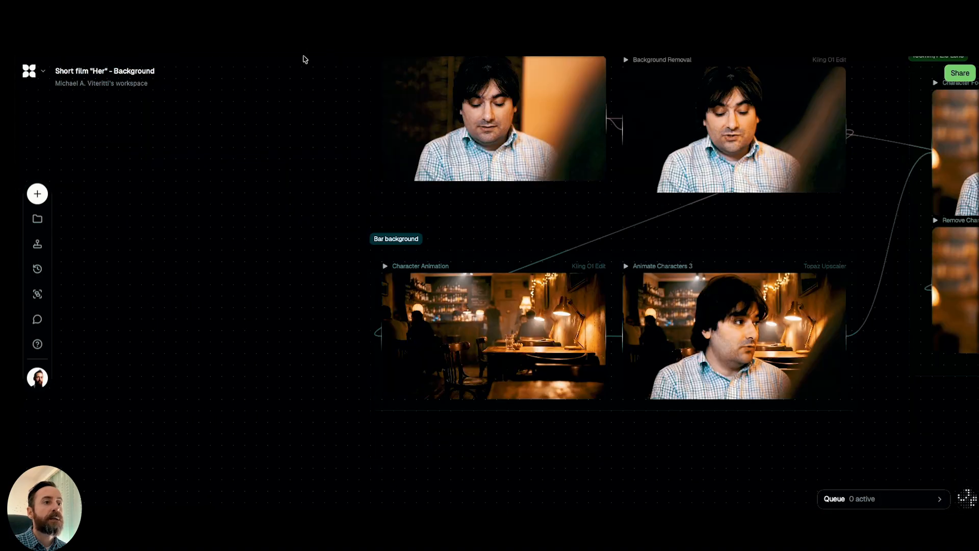
{"action": "mouse_move", "coordinate": [437, 313]}
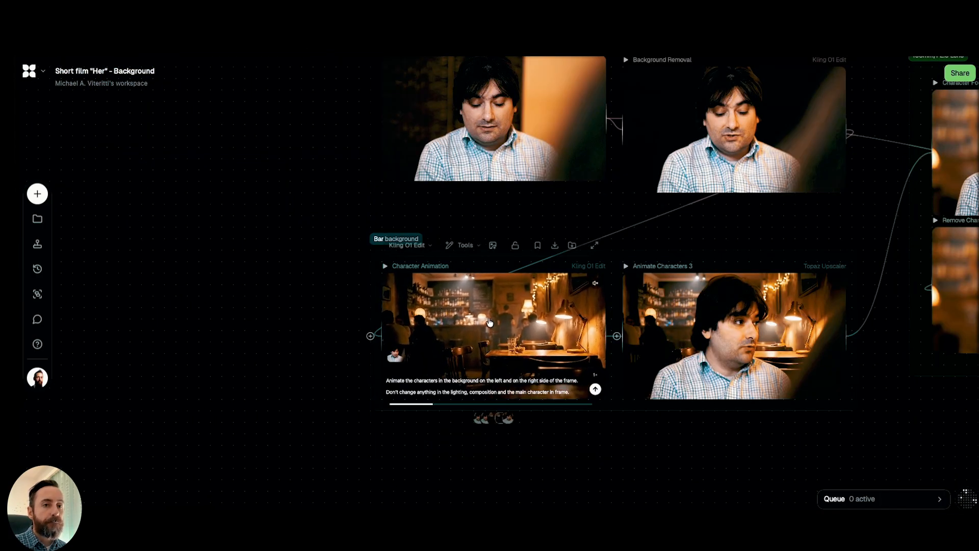
{"action": "left_click_drag", "start_coordinate": [726, 442], "coordinate": [471, 406]}
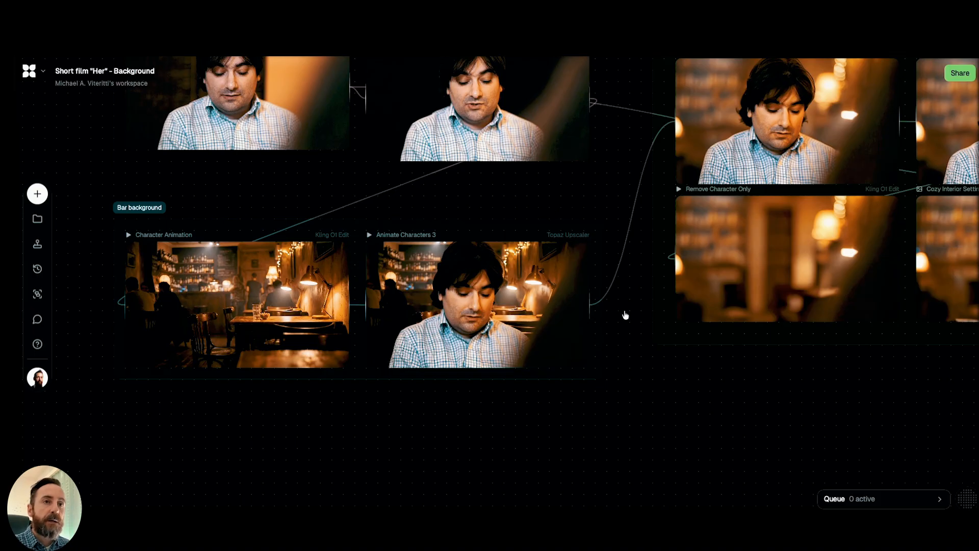
Go to the man's 100mm/F2.0 Lens group and read the Character Focus Adjustment prompt for the zoom and background blur.
{"action": "scroll", "coordinate": [552, 409], "scroll_direction": "up", "scroll_amount": 5}
{"action": "scroll", "coordinate": [553, 409], "scroll_direction": "right", "scroll_amount": 5}
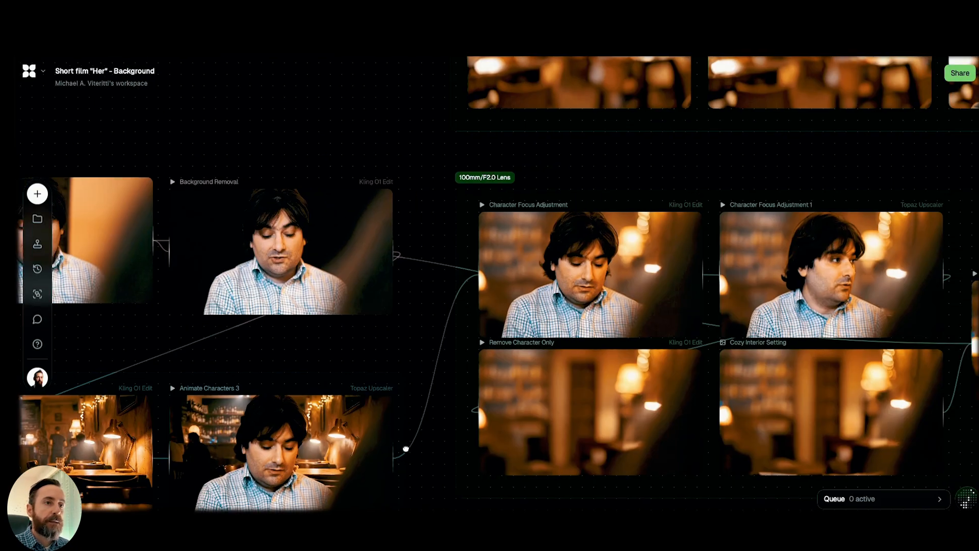
{"action": "scroll", "coordinate": [406, 448], "scroll_direction": "down", "scroll_amount": 2}
{"action": "scroll", "coordinate": [406, 448], "scroll_direction": "right", "scroll_amount": 2}
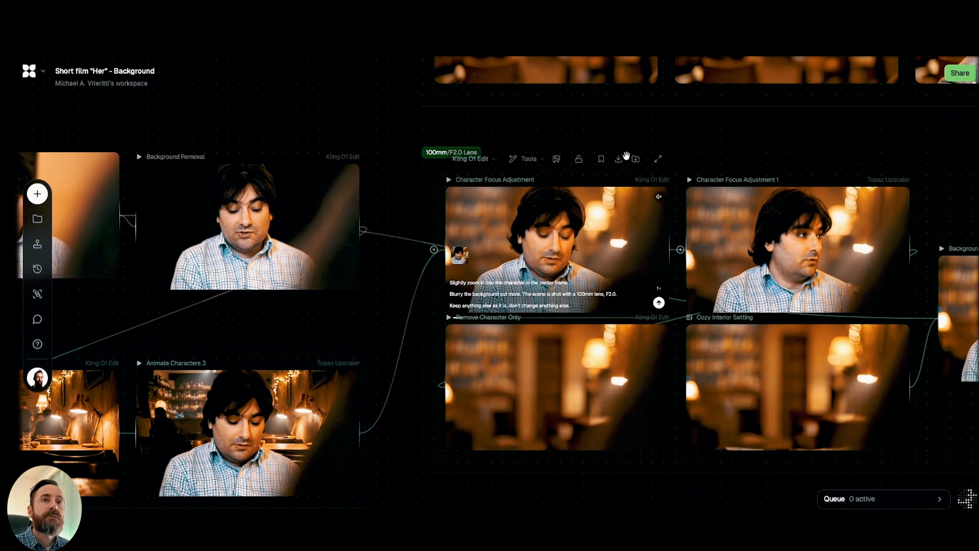
{"action": "scroll", "coordinate": [604, 148], "scroll_direction": "right", "scroll_amount": 2}
{"action": "scroll", "coordinate": [604, 148], "scroll_direction": "up", "scroll_amount": 1}
{"action": "scroll", "coordinate": [604, 149], "scroll_direction": "right", "scroll_amount": 2}
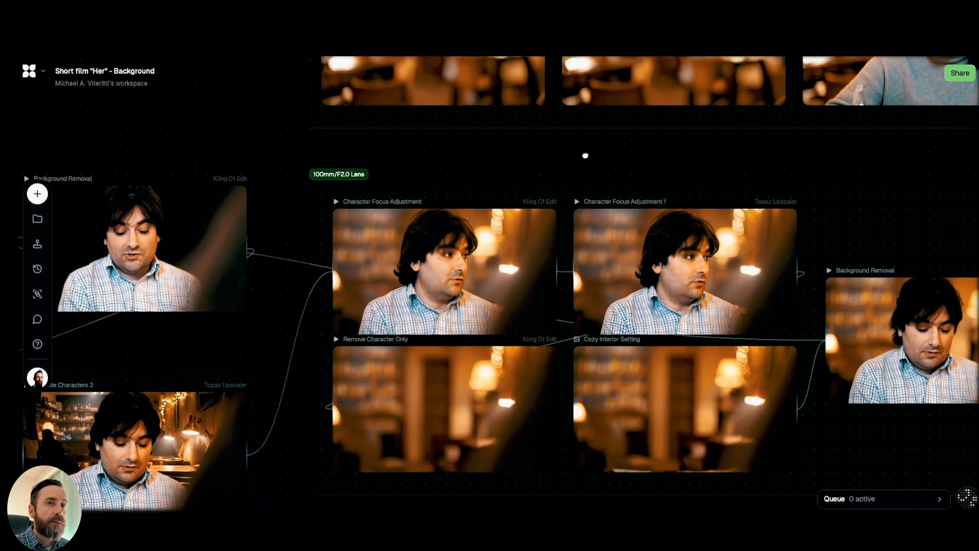
{"action": "scroll", "coordinate": [540, 243], "scroll_direction": "up", "scroll_amount": 3}
{"action": "scroll", "coordinate": [540, 242], "scroll_direction": "down", "scroll_amount": 1}
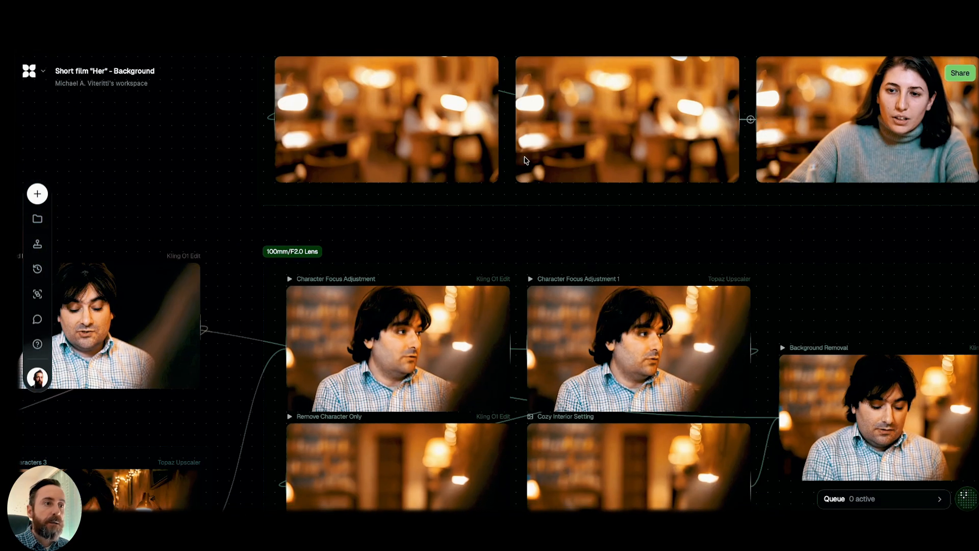
{"action": "mouse_move", "coordinate": [375, 357]}
{"action": "mouse_move", "coordinate": [268, 248]}
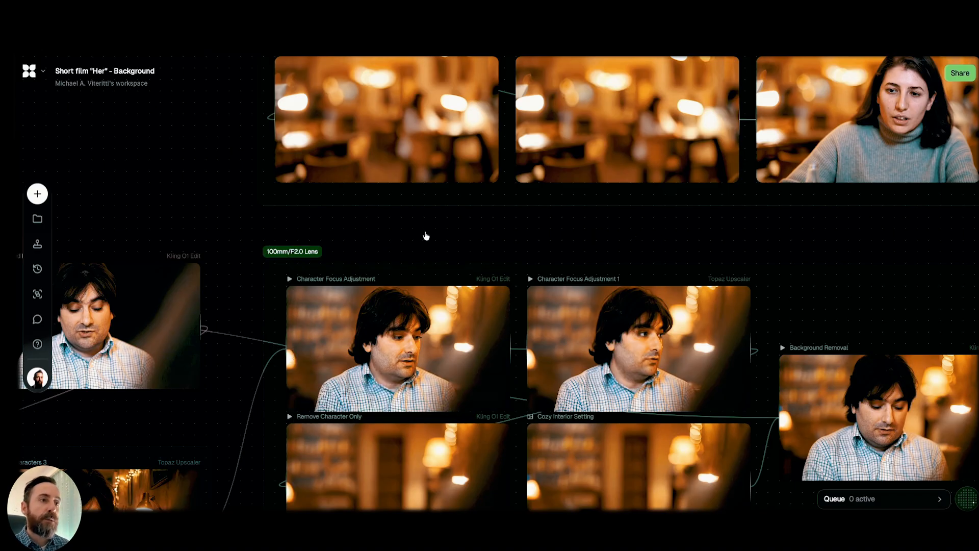
{"action": "mouse_move", "coordinate": [325, 329]}
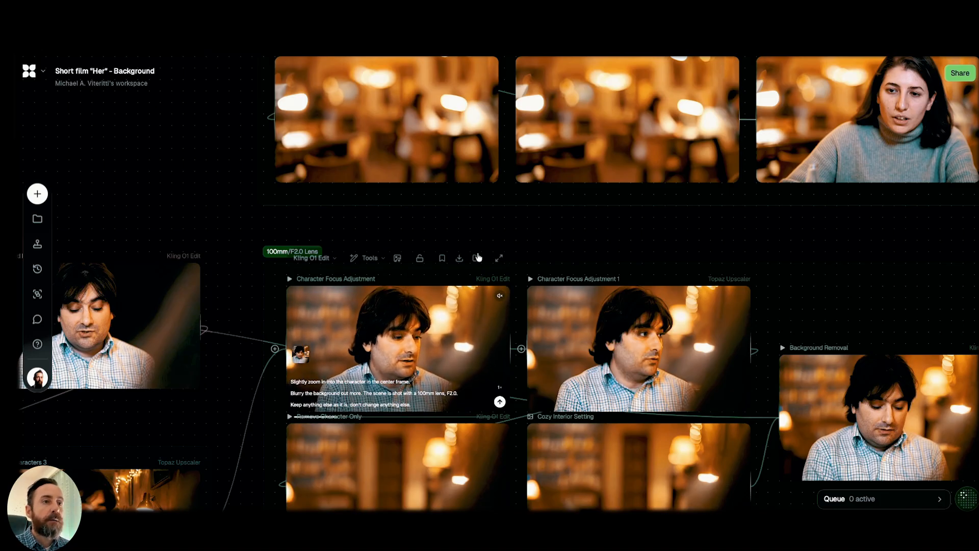
Inspect the Remove Character Only prompt and the Background Removal prompt that combines the man with the blurry background.
{"action": "scroll", "coordinate": [557, 195], "scroll_direction": "down", "scroll_amount": 3}
{"action": "scroll", "coordinate": [556, 190], "scroll_direction": "down", "scroll_amount": 2}
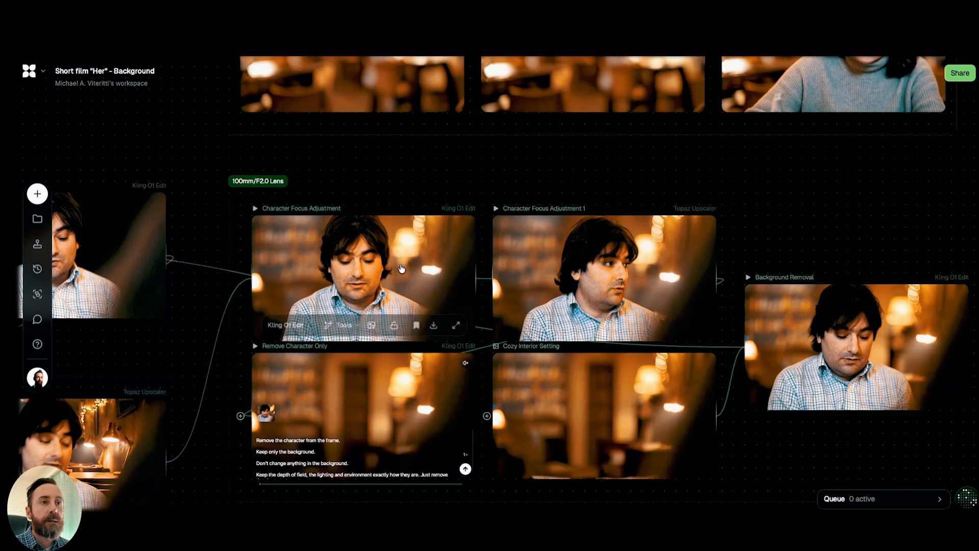
{"action": "scroll", "coordinate": [550, 163], "scroll_direction": "down", "scroll_amount": 2}
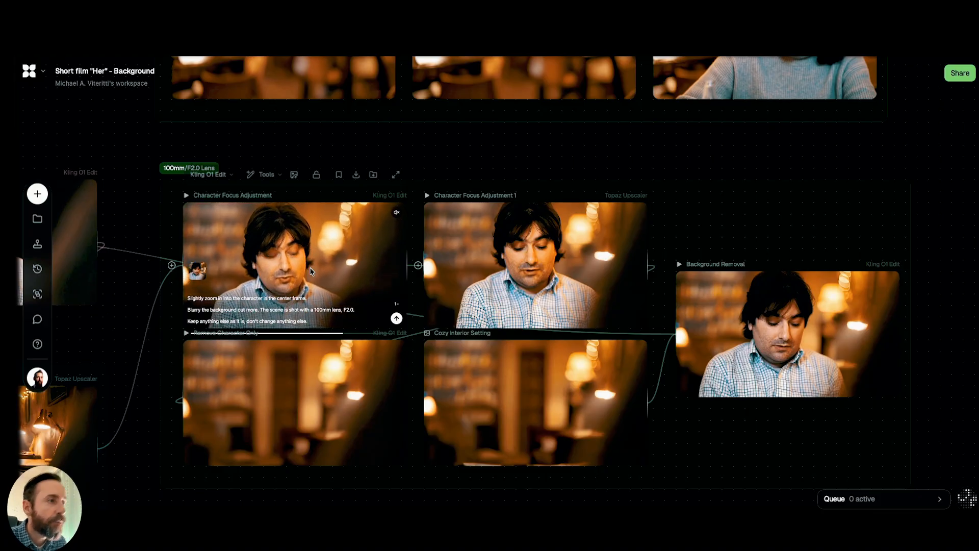
{"action": "left_click", "coordinate": [403, 288]}
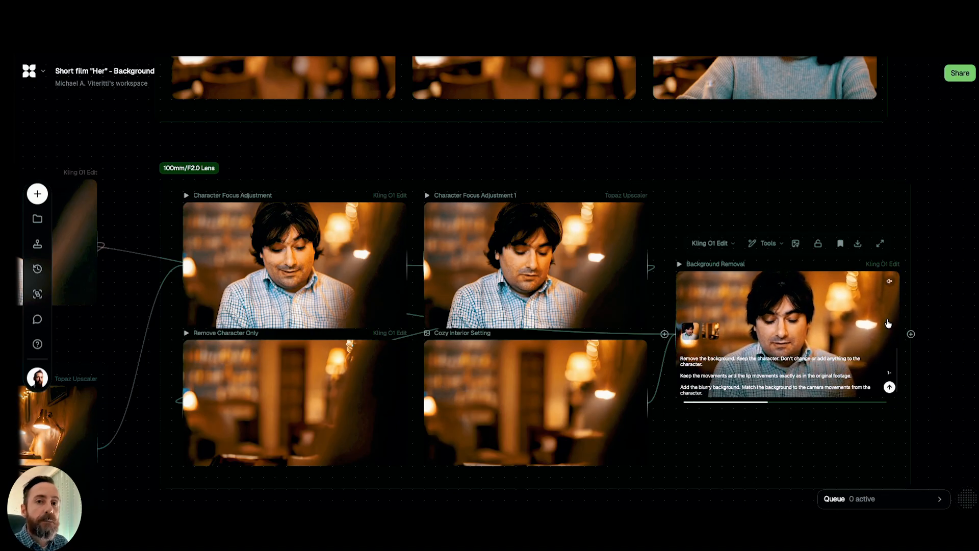
{"action": "scroll", "coordinate": [907, 333], "scroll_direction": "right", "scroll_amount": 1}
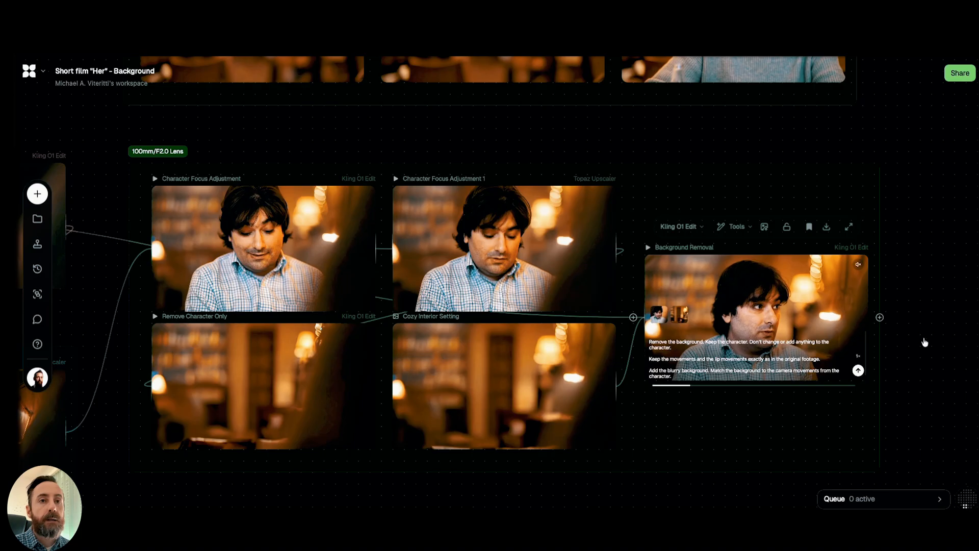
{"action": "left_click_drag", "start_coordinate": [932, 345], "coordinate": [898, 258]}
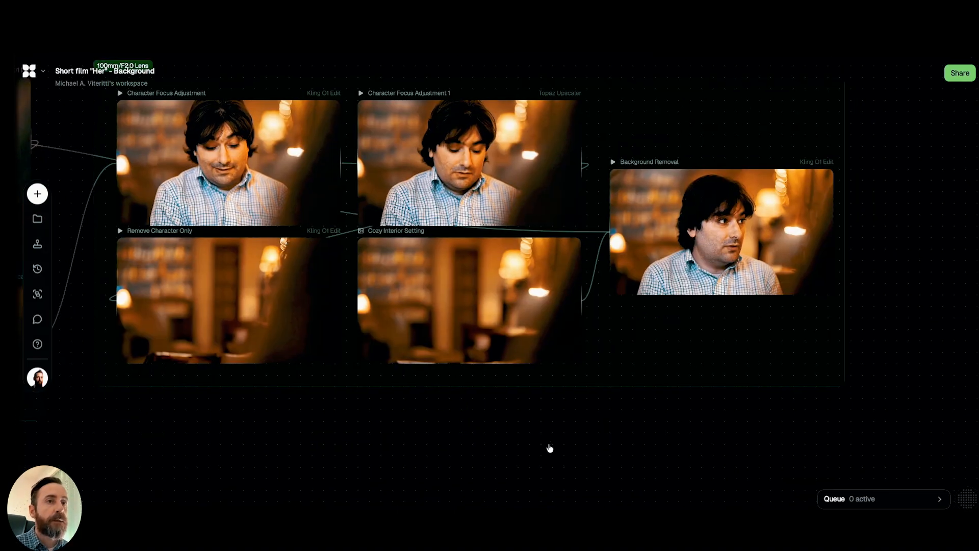
Show the complete background workflow, with both the woman's and the man's node groups in one overview.
{"action": "scroll", "coordinate": [553, 449], "scroll_direction": "up", "scroll_amount": 1}
{"action": "scroll", "coordinate": [553, 448], "scroll_direction": "up", "scroll_amount": 1}
{"action": "scroll", "coordinate": [541, 446], "scroll_direction": "down", "scroll_amount": 1}
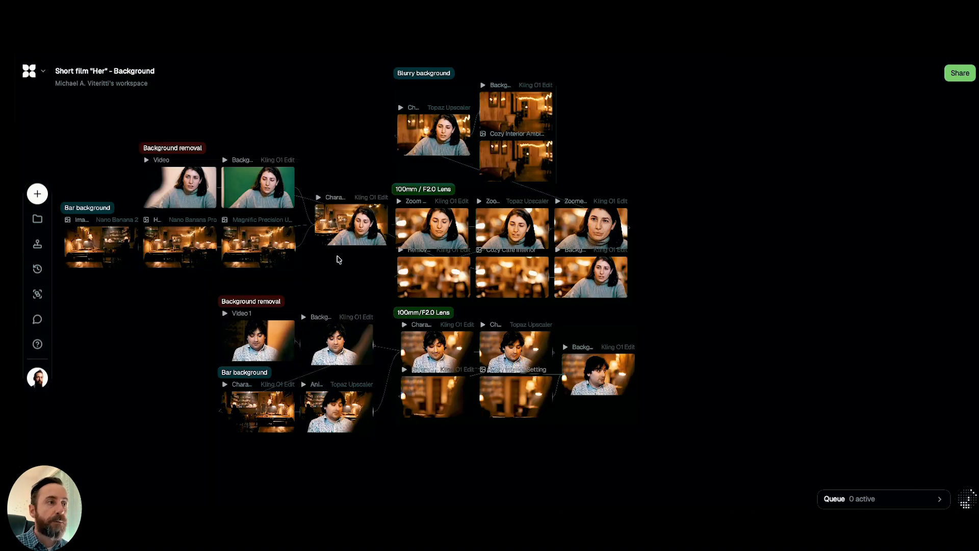
{"action": "scroll", "coordinate": [160, 344], "scroll_direction": "down", "scroll_amount": 3}
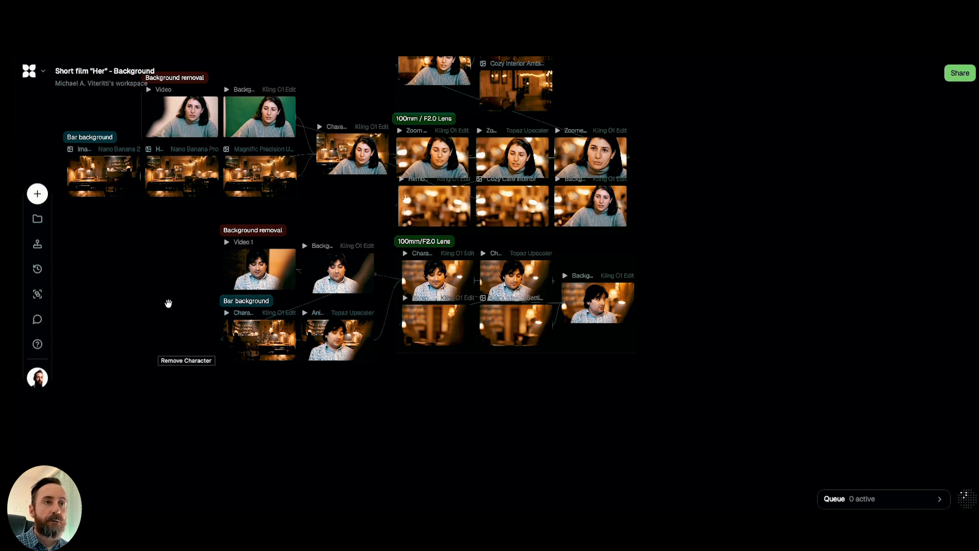
{"action": "left_click", "coordinate": [166, 280]}
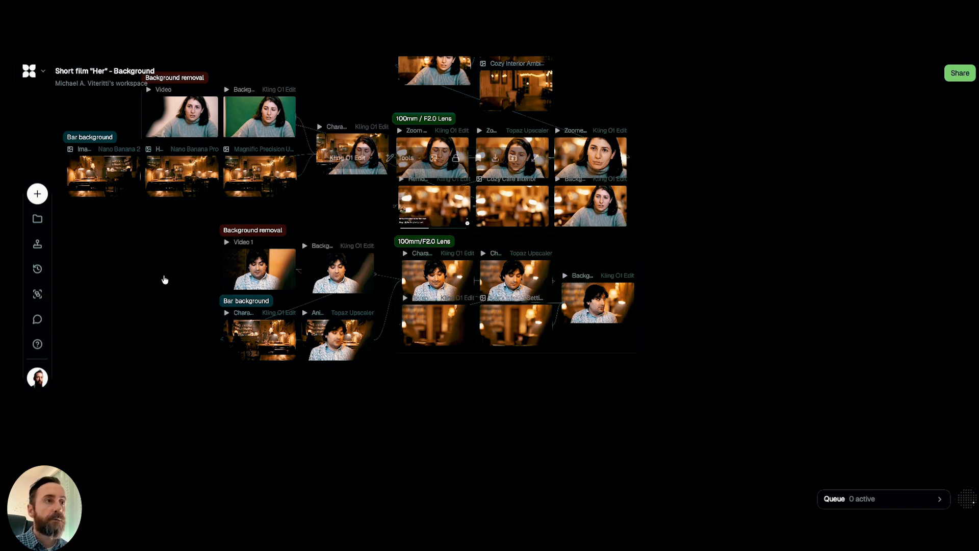
{"action": "left_click", "coordinate": [165, 280]}
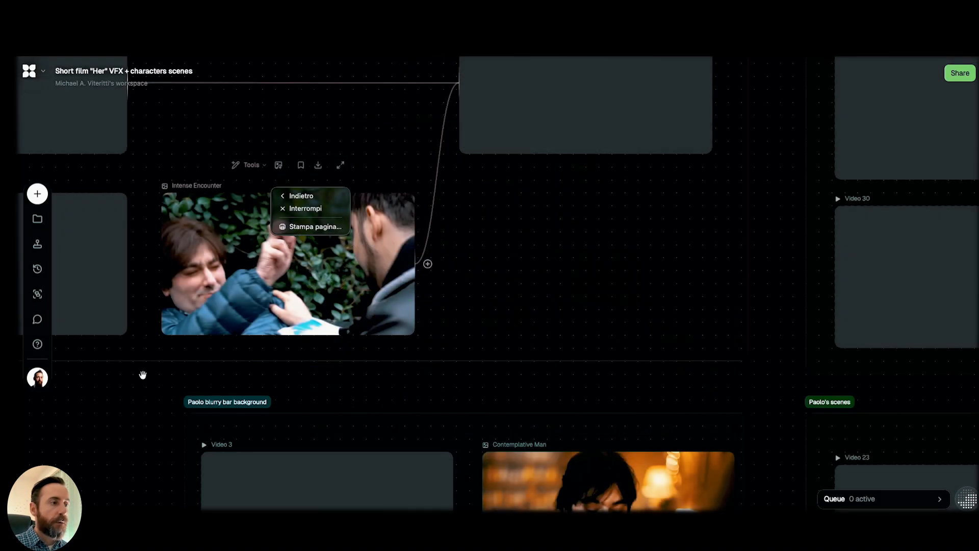
Dismiss the context menu in the VFX + characters scenes project and preview the Video, Video 2 and Pepper Spray Sound clips.
{"action": "left_click", "coordinate": [143, 375]}
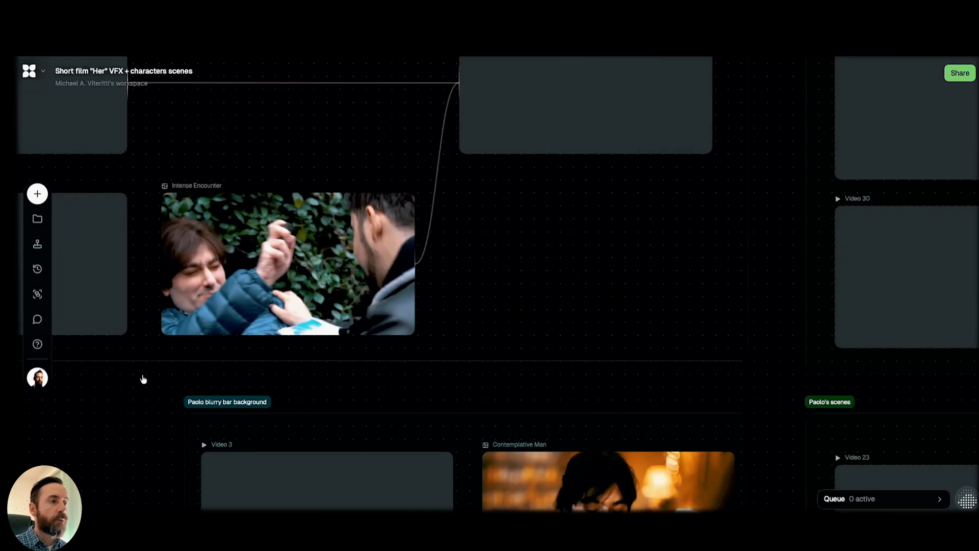
{"action": "scroll", "coordinate": [143, 379], "scroll_direction": "up", "scroll_amount": 2}
{"action": "left_click_drag", "start_coordinate": [146, 380], "coordinate": [476, 397]}
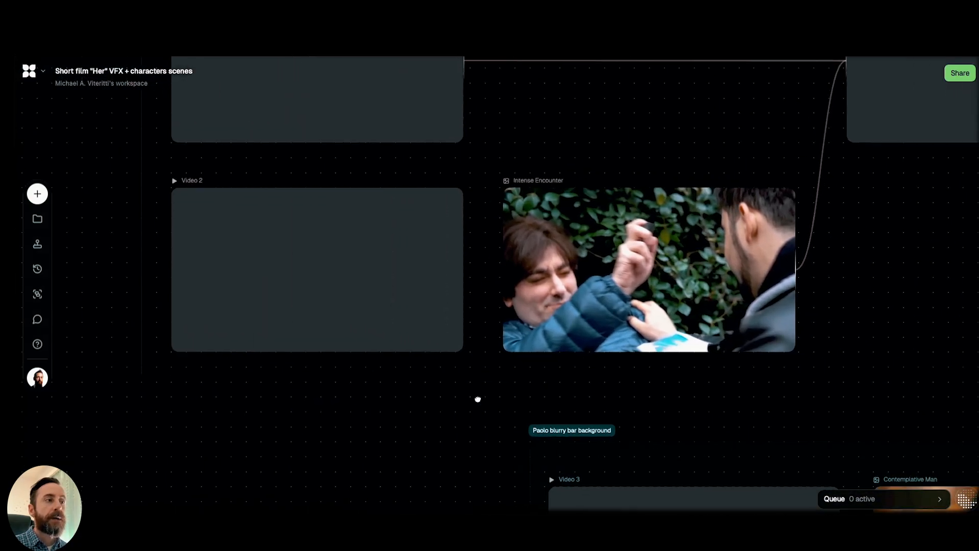
{"action": "scroll", "coordinate": [77, 304], "scroll_direction": "up", "scroll_amount": 5}
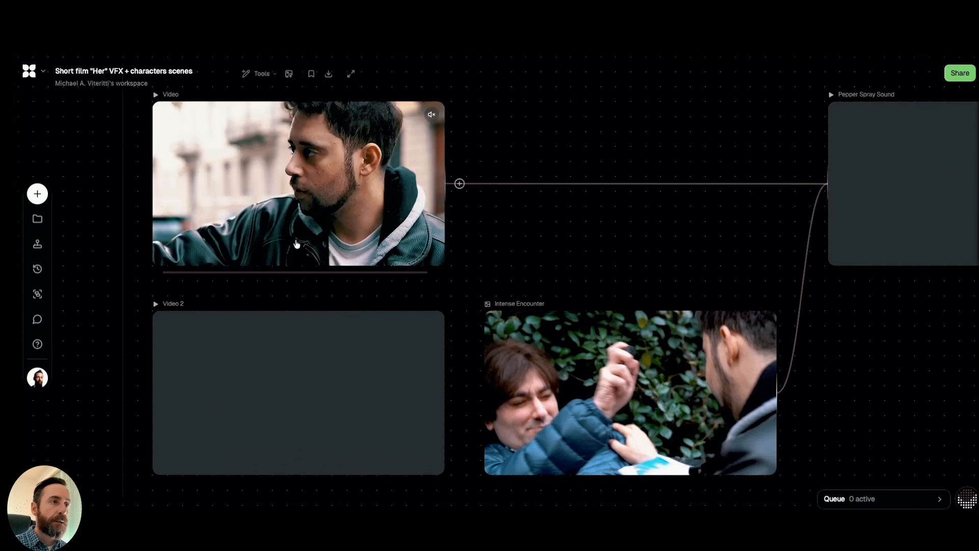
{"action": "mouse_move", "coordinate": [342, 386]}
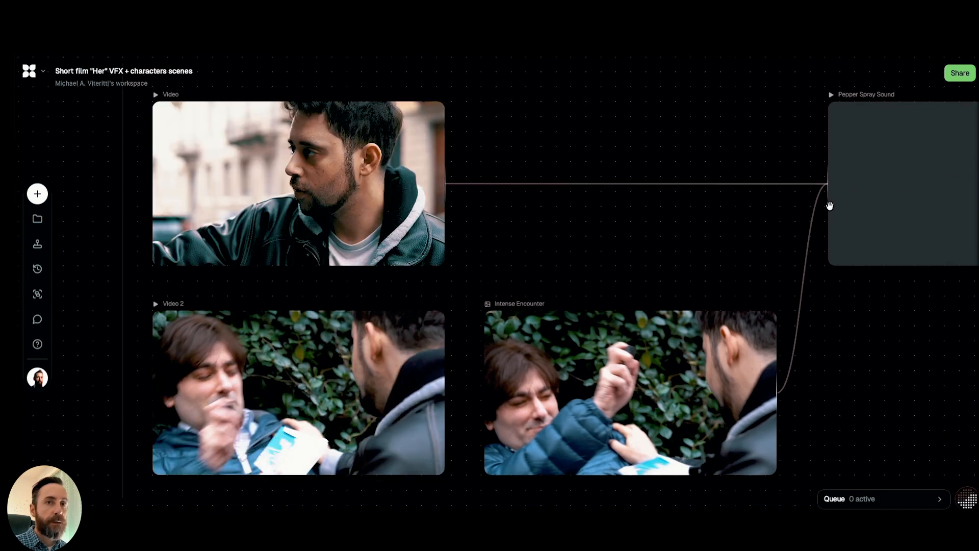
{"action": "mouse_move", "coordinate": [886, 193]}
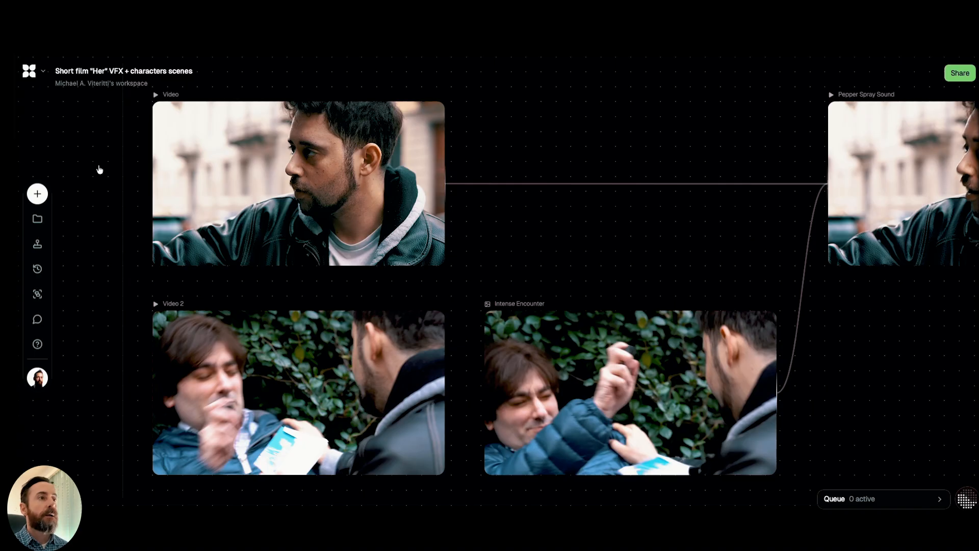
Play the original Video 2 and Video clips of the pepper spray scene.
{"action": "mouse_move", "coordinate": [96, 162]}
{"action": "left_mouse_down"}
{"action": "mouse_move", "coordinate": [97, 175]}
{"action": "mouse_move", "coordinate": [88, 166]}
{"action": "left_mouse_up"}
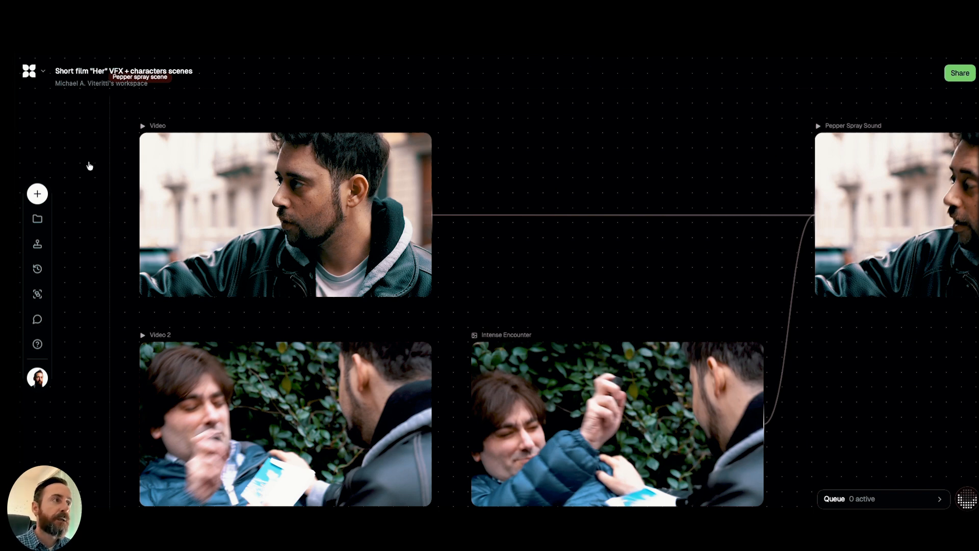
{"action": "left_click_drag", "start_coordinate": [85, 152], "coordinate": [78, 155]}
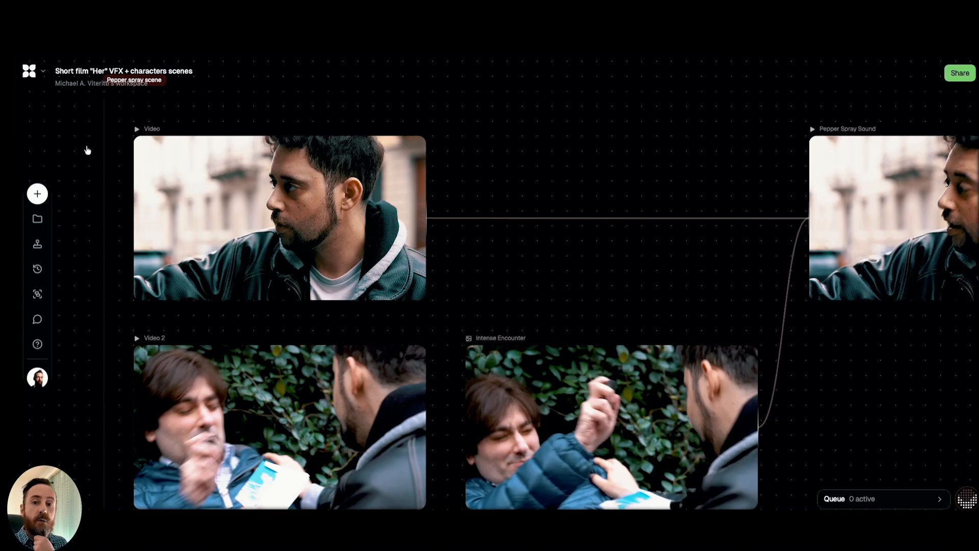
{"action": "left_click_drag", "start_coordinate": [85, 133], "coordinate": [95, 140]}
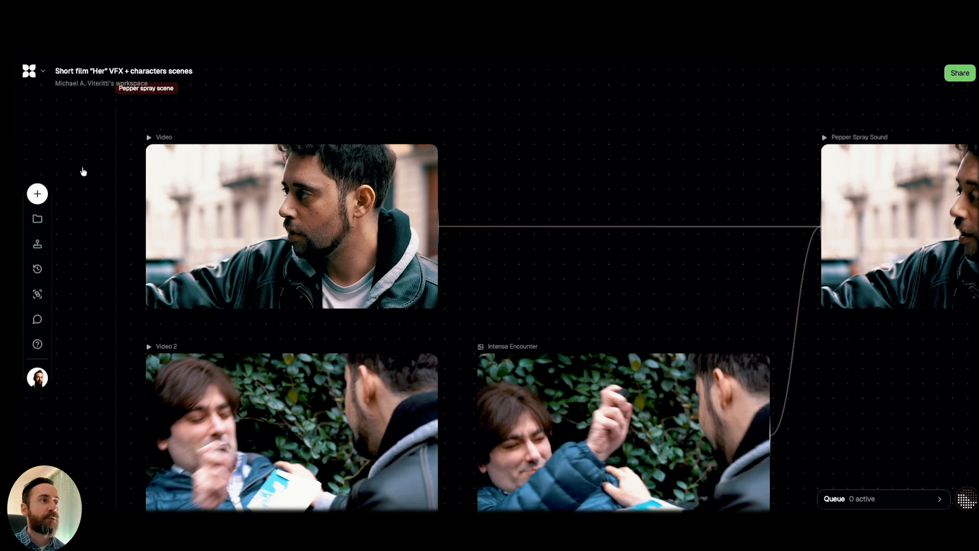
{"action": "scroll", "coordinate": [83, 173], "scroll_direction": "down", "scroll_amount": 2}
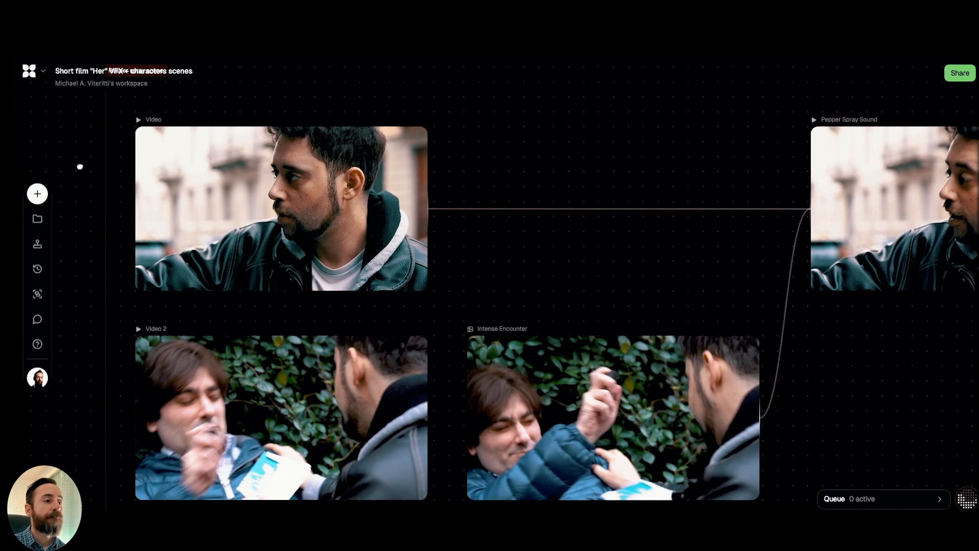
{"action": "mouse_move", "coordinate": [251, 402]}
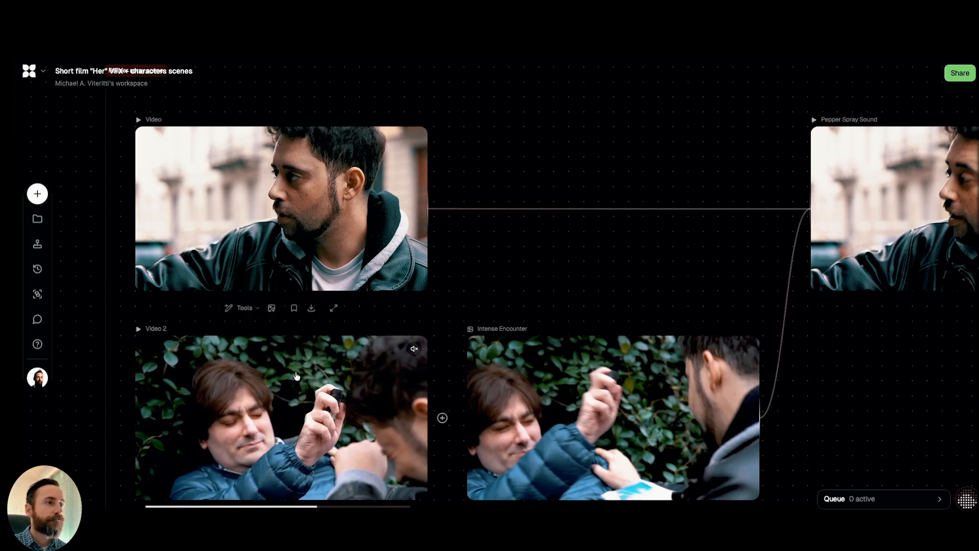
{"action": "mouse_move", "coordinate": [301, 228]}
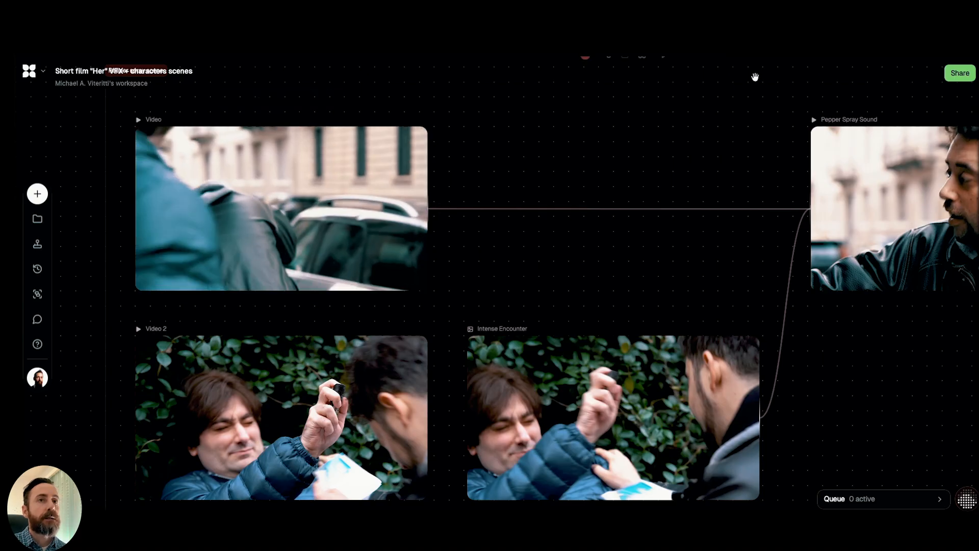
Play the Pepper Spray Sound result, read its spray-effect prompt and compare it with the Intense Encounter reference image.
{"action": "left_click_drag", "start_coordinate": [757, 77], "coordinate": [646, 72]}
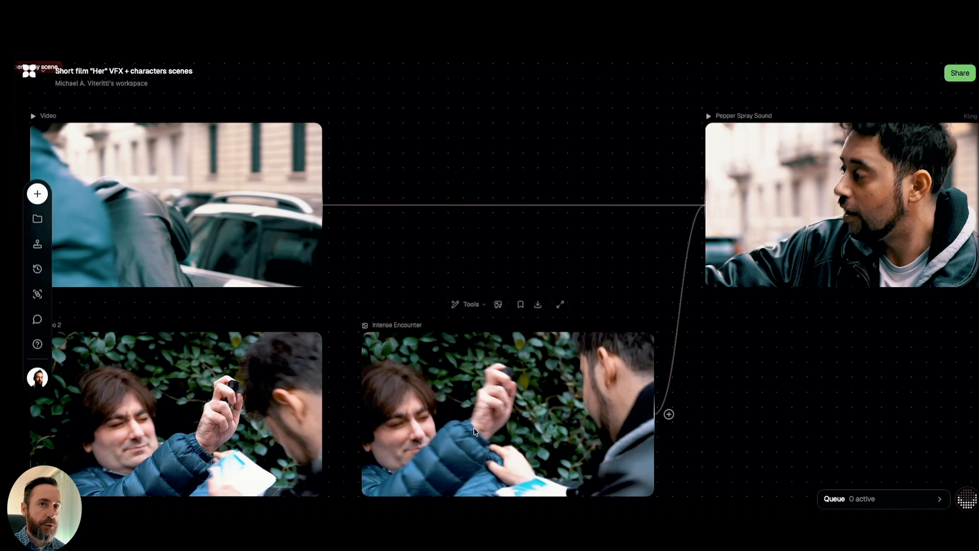
{"action": "left_click_drag", "start_coordinate": [751, 76], "coordinate": [582, 96]}
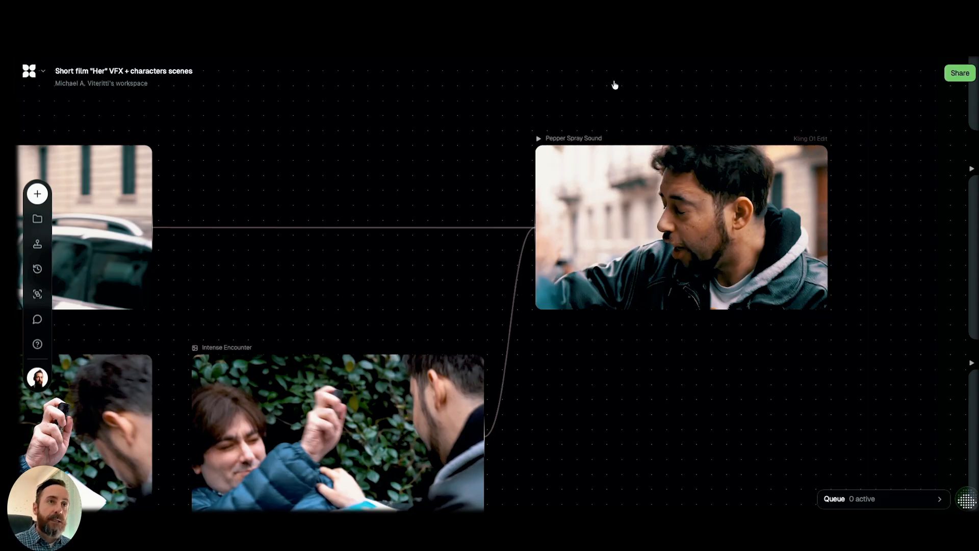
{"action": "scroll", "coordinate": [581, 83], "scroll_direction": "right", "scroll_amount": 1}
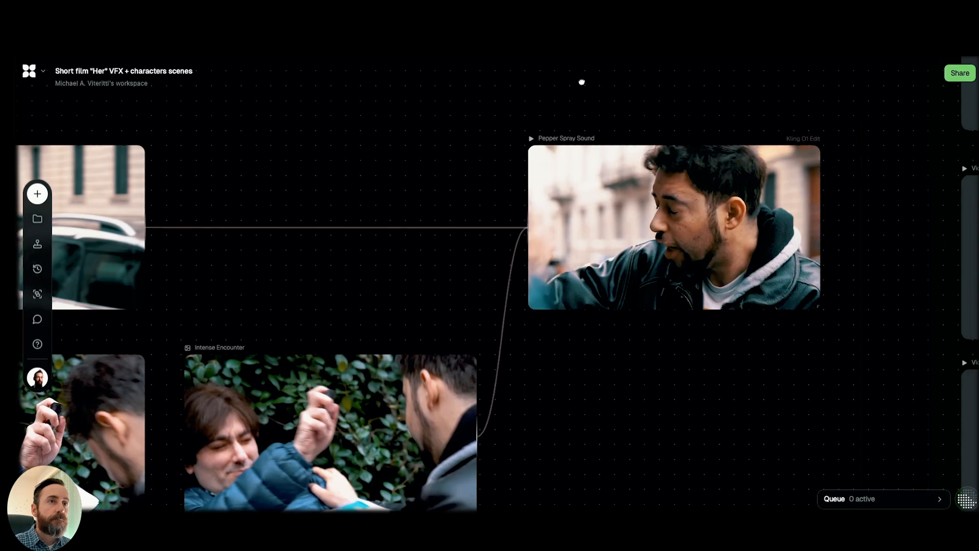
{"action": "mouse_move", "coordinate": [632, 223]}
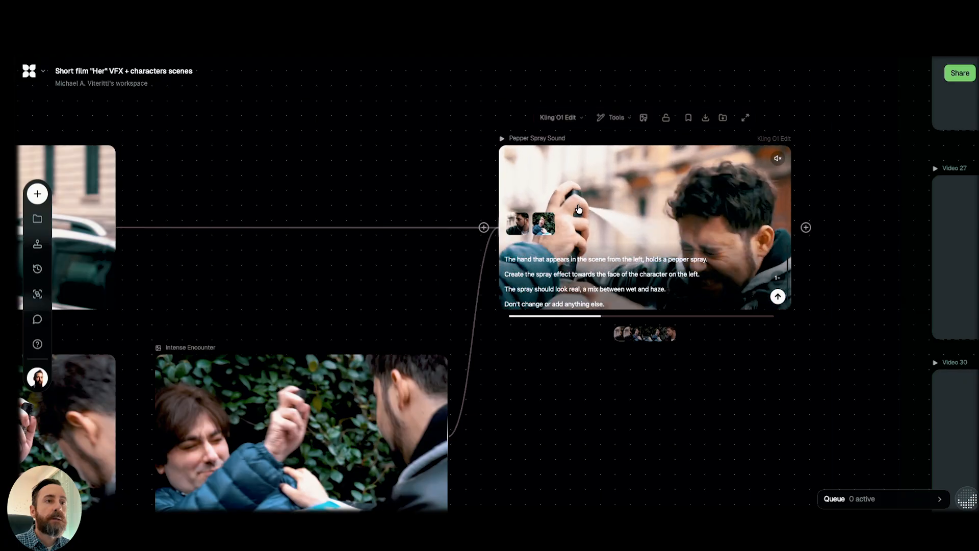
{"action": "mouse_move", "coordinate": [323, 402]}
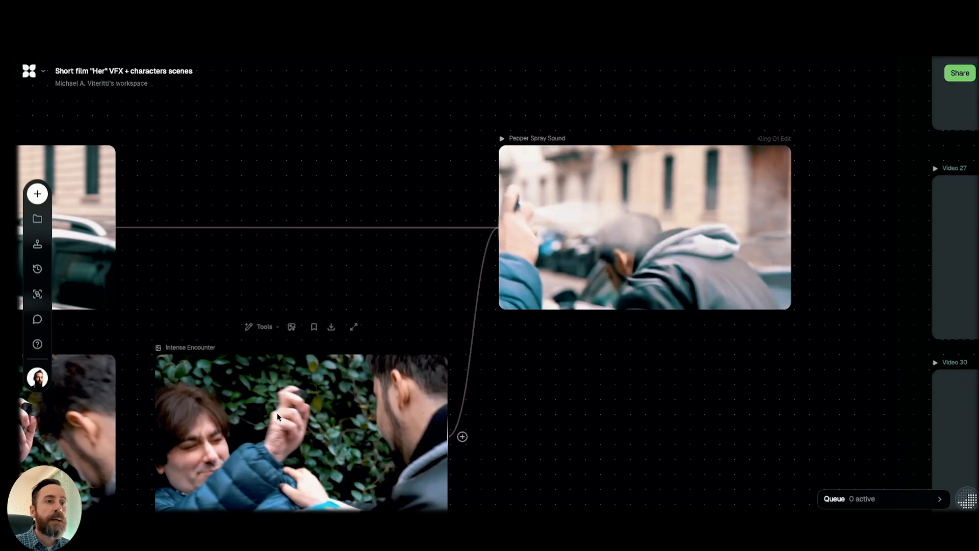
{"action": "mouse_move", "coordinate": [582, 222]}
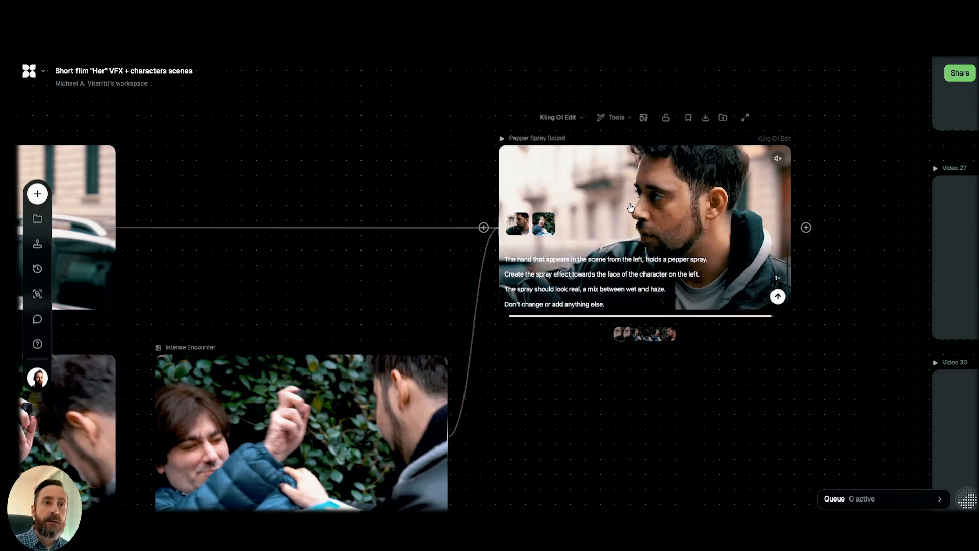
Compare the raised hand in the Intense Encounter reference image with the spray effect in the Pepper Spray Sound result.
{"action": "left_click", "coordinate": [422, 275]}
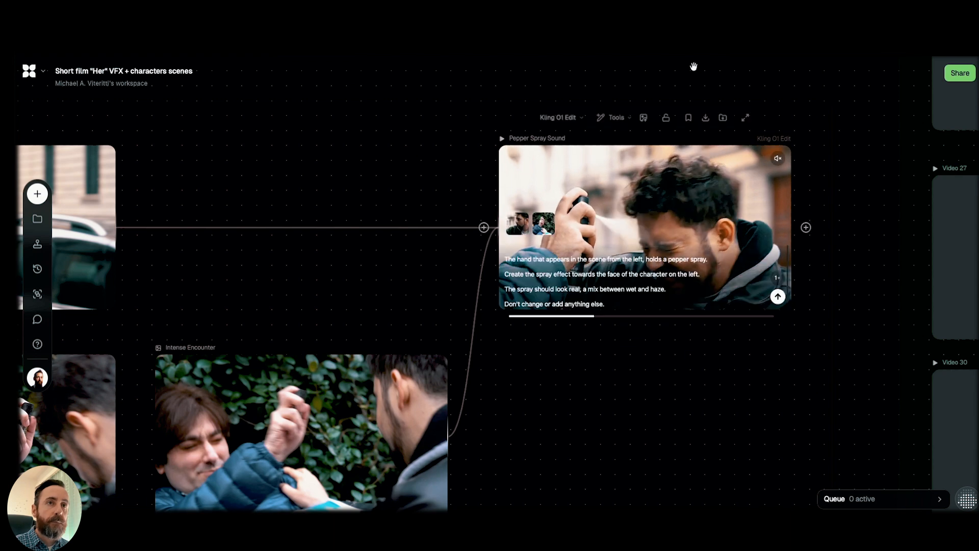
{"action": "left_click_drag", "start_coordinate": [684, 81], "coordinate": [787, 78]}
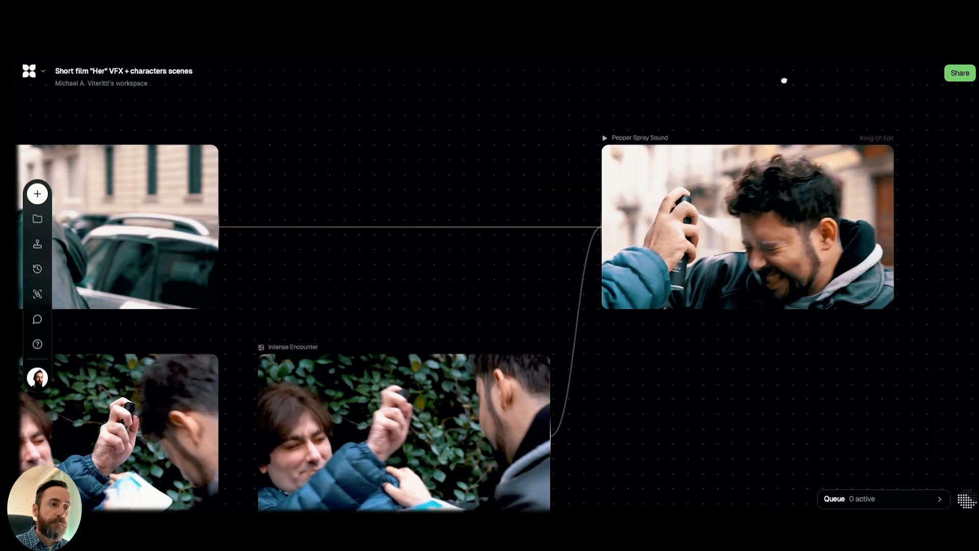
{"action": "mouse_move", "coordinate": [426, 434]}
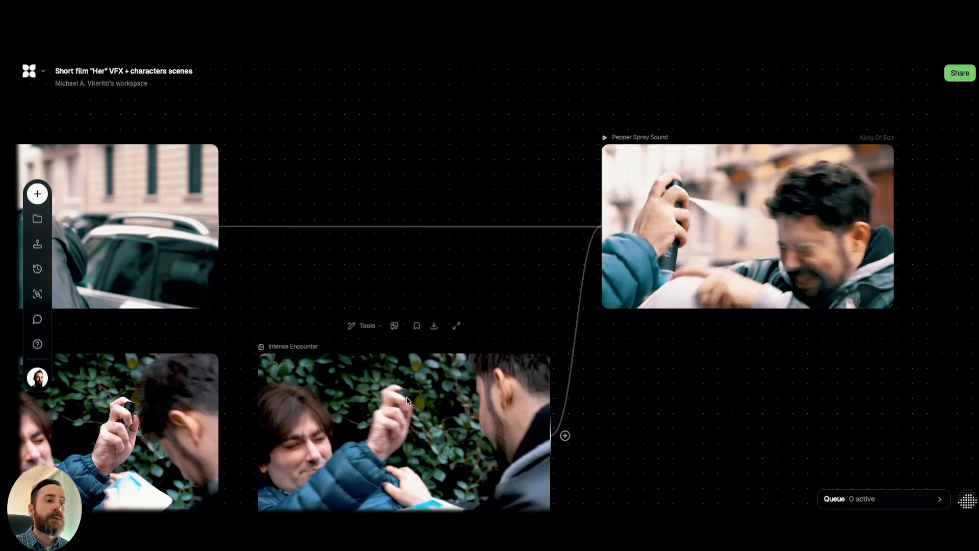
{"action": "mouse_move", "coordinate": [672, 243]}
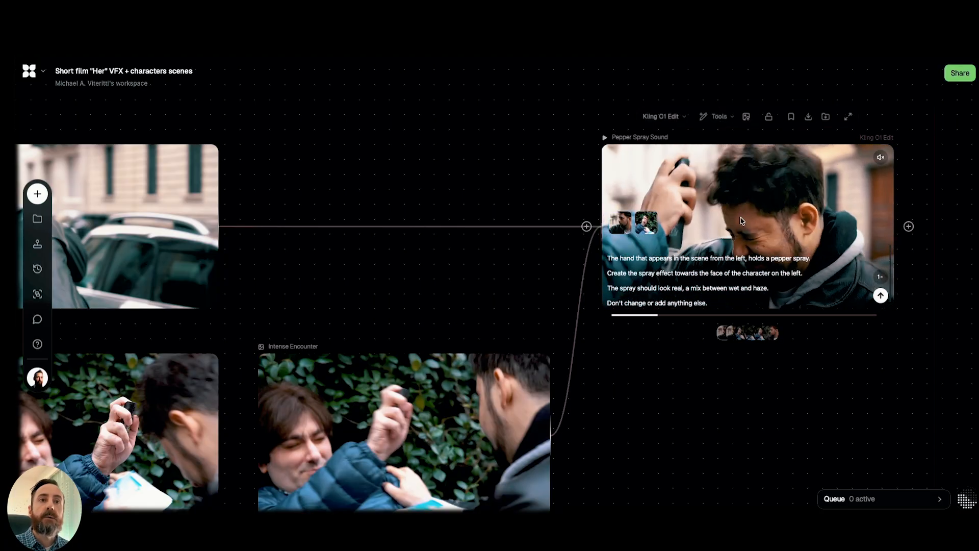
Step through the Pepper Spray Sound node's generated versions up to the sixth, reading the bottle-size, spray-effect and sound-only prompts.
{"action": "left_click_drag", "start_coordinate": [925, 245], "coordinate": [623, 319]}
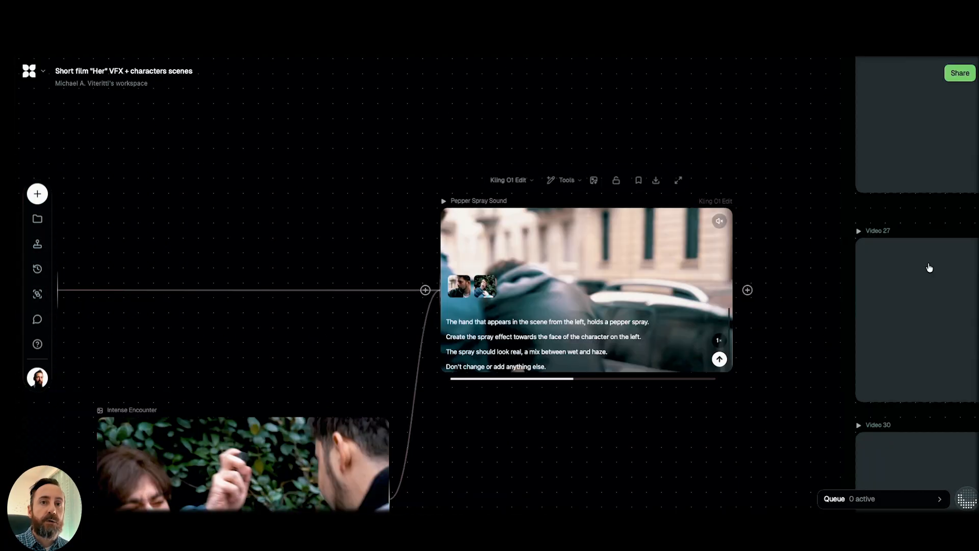
{"action": "mouse_move", "coordinate": [929, 268]}
{"action": "left_mouse_down"}
{"action": "mouse_move", "coordinate": [695, 328]}
{"action": "mouse_move", "coordinate": [577, 290]}
{"action": "left_mouse_up"}
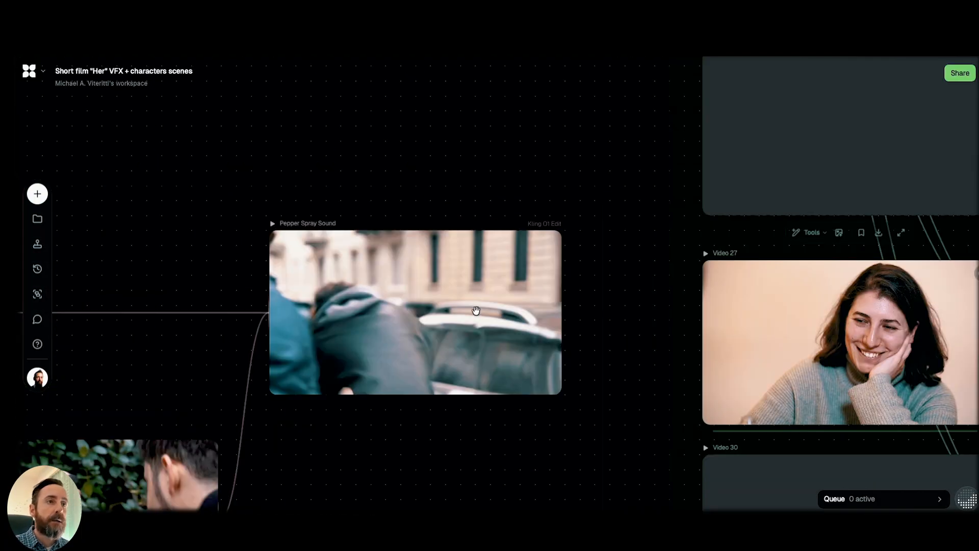
{"action": "left_click_drag", "start_coordinate": [516, 158], "coordinate": [571, 134]}
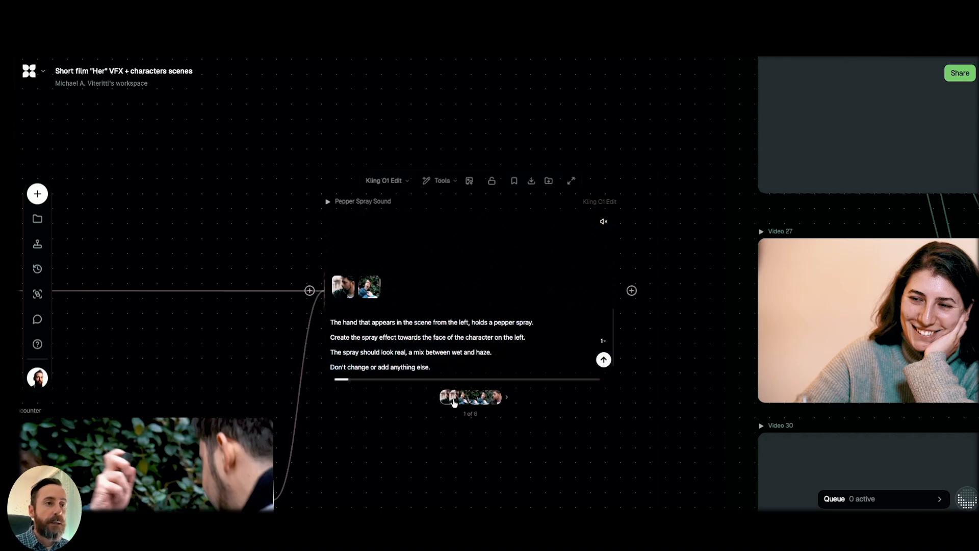
{"action": "left_click", "coordinate": [453, 398]}
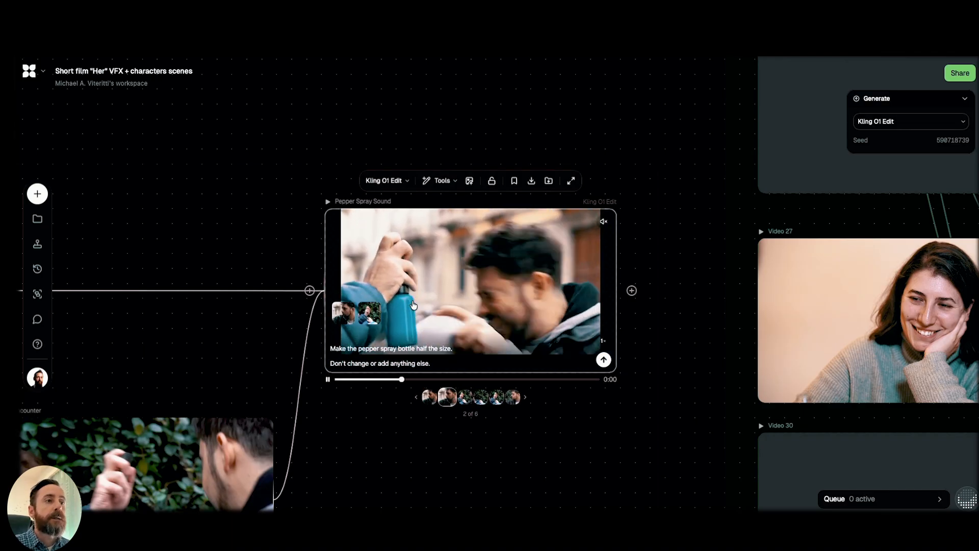
{"action": "left_click", "coordinate": [462, 396]}
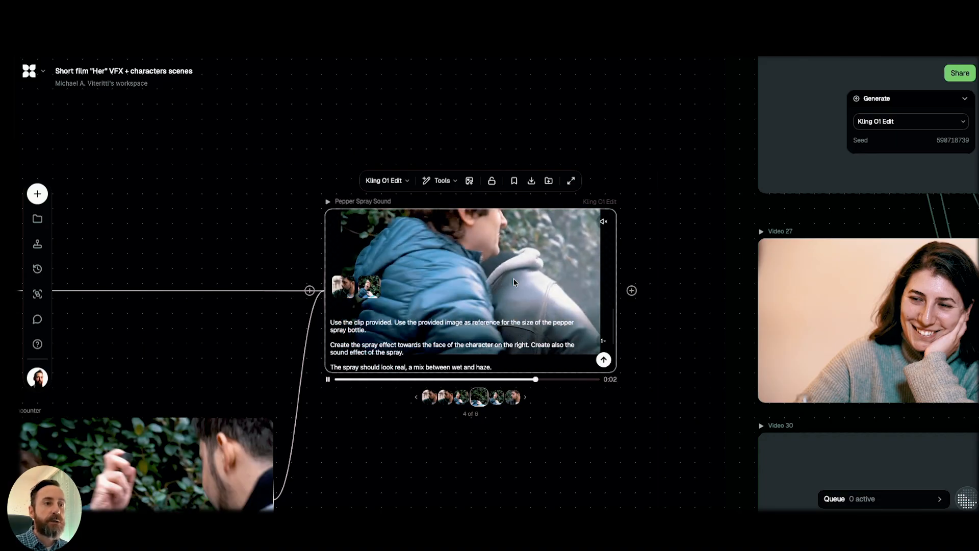
{"action": "left_click", "coordinate": [493, 393]}
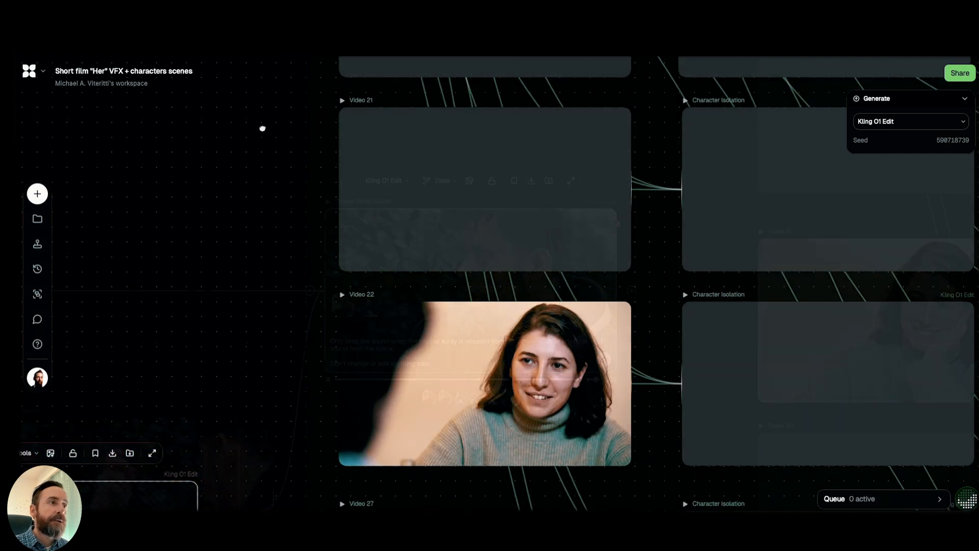
Examine the woman's node group, with the blurred bar background, the Cafe Conversation image and the original Video 19 clip.
{"action": "left_click_drag", "start_coordinate": [263, 128], "coordinate": [243, 225]}
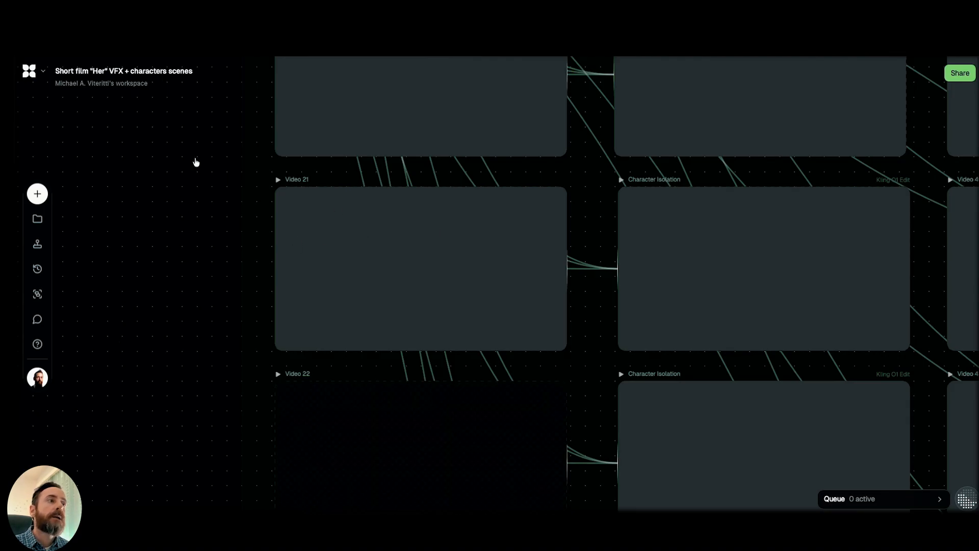
{"action": "scroll", "coordinate": [179, 339], "scroll_direction": "up", "scroll_amount": 4}
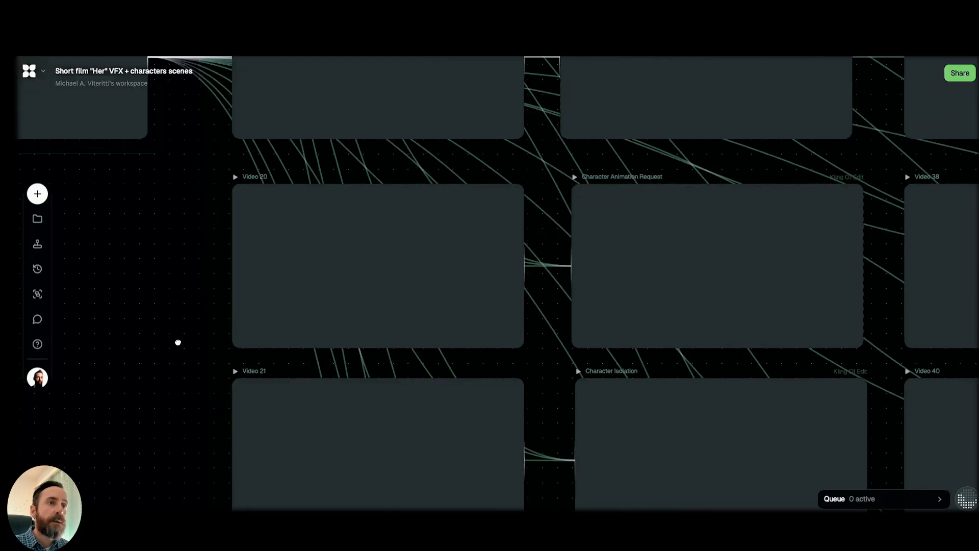
{"action": "scroll", "coordinate": [205, 339], "scroll_direction": "down", "scroll_amount": 1}
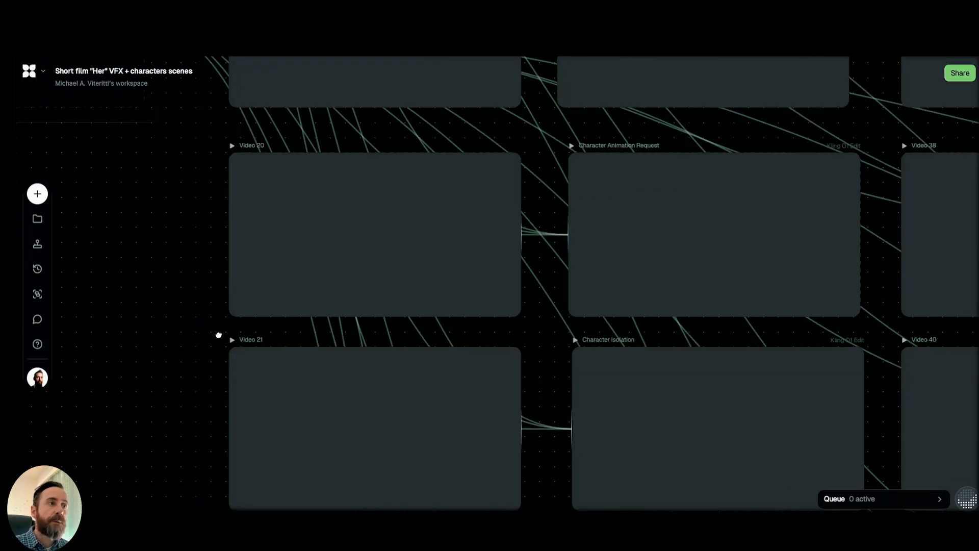
{"action": "scroll", "coordinate": [234, 330], "scroll_direction": "up", "scroll_amount": 4}
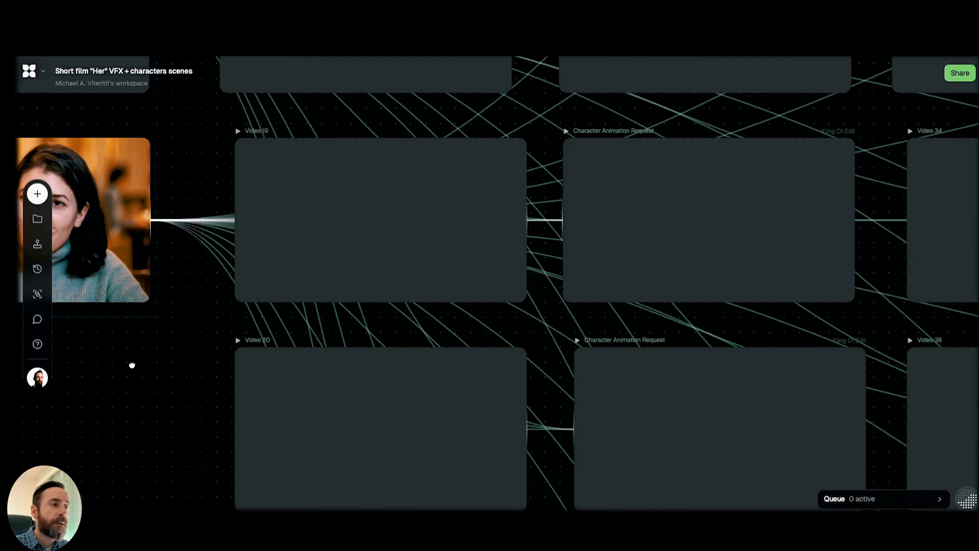
{"action": "scroll", "coordinate": [96, 355], "scroll_direction": "left", "scroll_amount": 2}
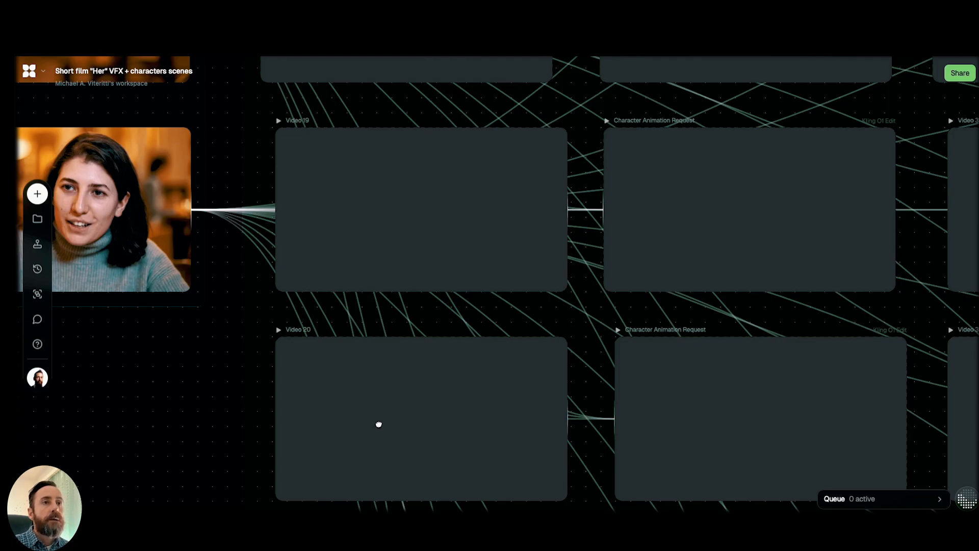
{"action": "scroll", "coordinate": [381, 422], "scroll_direction": "left", "scroll_amount": 5}
{"action": "scroll", "coordinate": [382, 422], "scroll_direction": "up", "scroll_amount": 2}
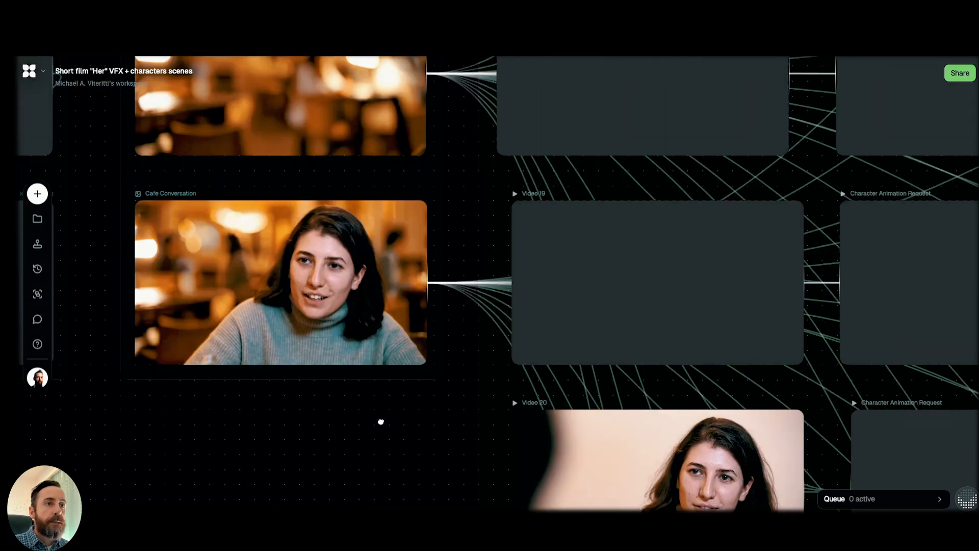
{"action": "scroll", "coordinate": [378, 412], "scroll_direction": "left", "scroll_amount": 2}
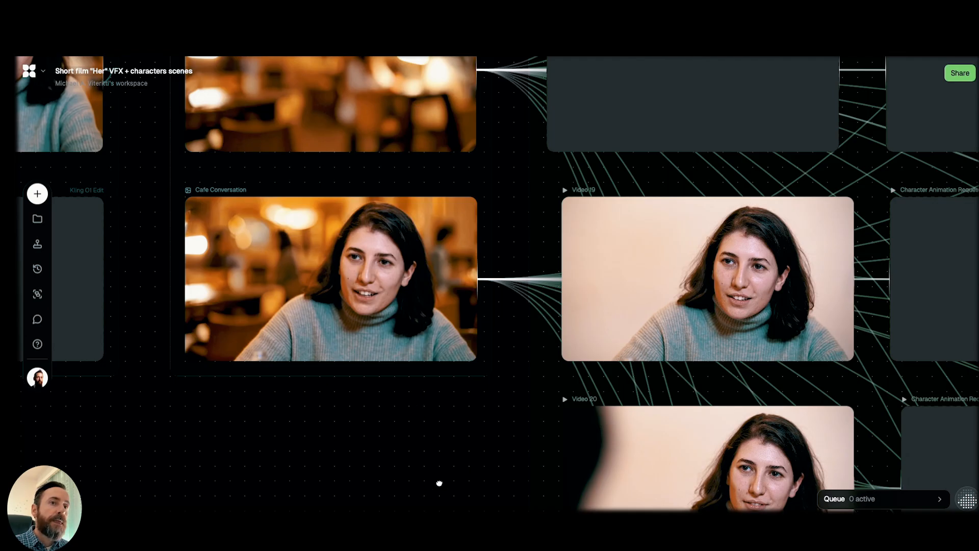
{"action": "scroll", "coordinate": [622, 284], "scroll_direction": "up", "scroll_amount": 2}
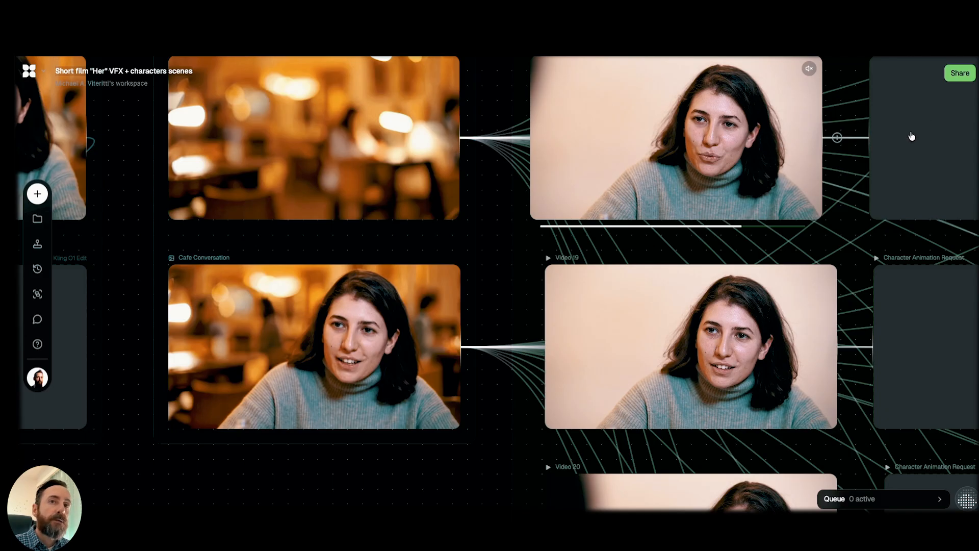
Read the woman's background-replacement prompt and compare the Character Animation Request results with their original clips and the blurred bar background.
{"action": "mouse_move", "coordinate": [917, 131]}
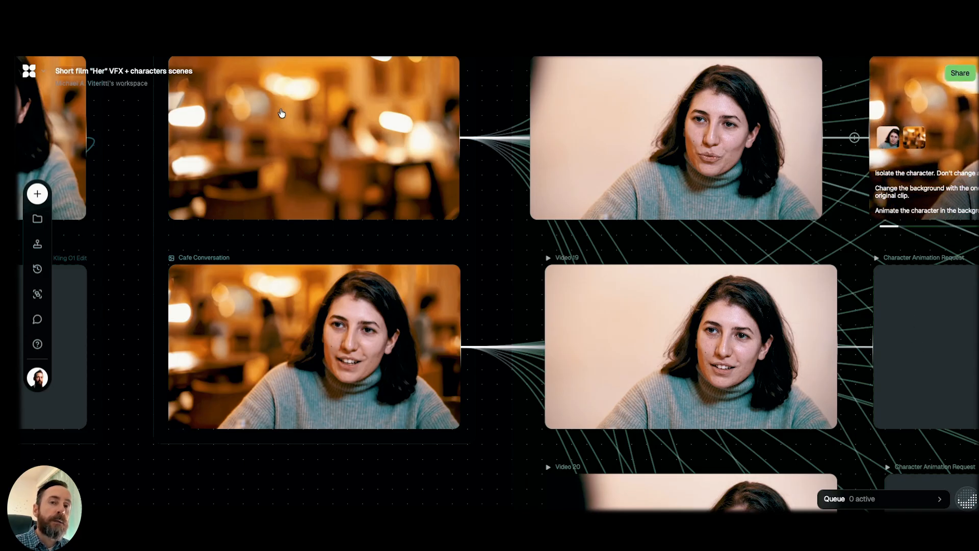
{"action": "mouse_move", "coordinate": [890, 369]}
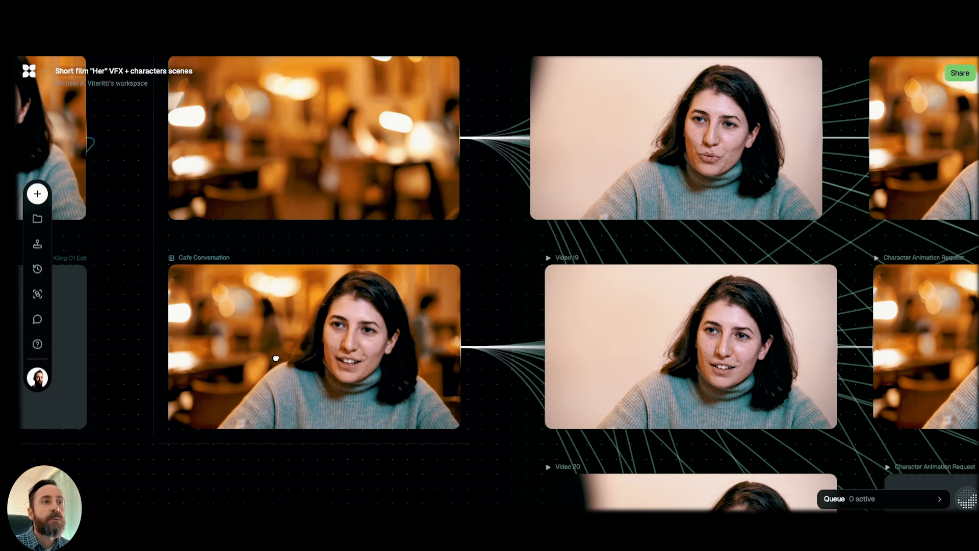
{"action": "scroll", "coordinate": [275, 358], "scroll_direction": "right", "scroll_amount": 8}
{"action": "scroll", "coordinate": [276, 358], "scroll_direction": "down", "scroll_amount": 2}
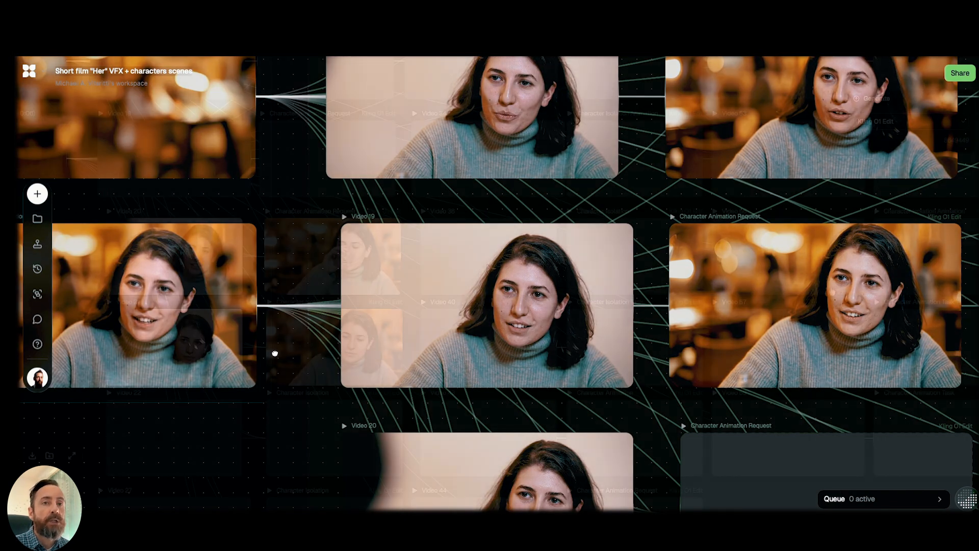
{"action": "scroll", "coordinate": [275, 353], "scroll_direction": "down", "scroll_amount": 5}
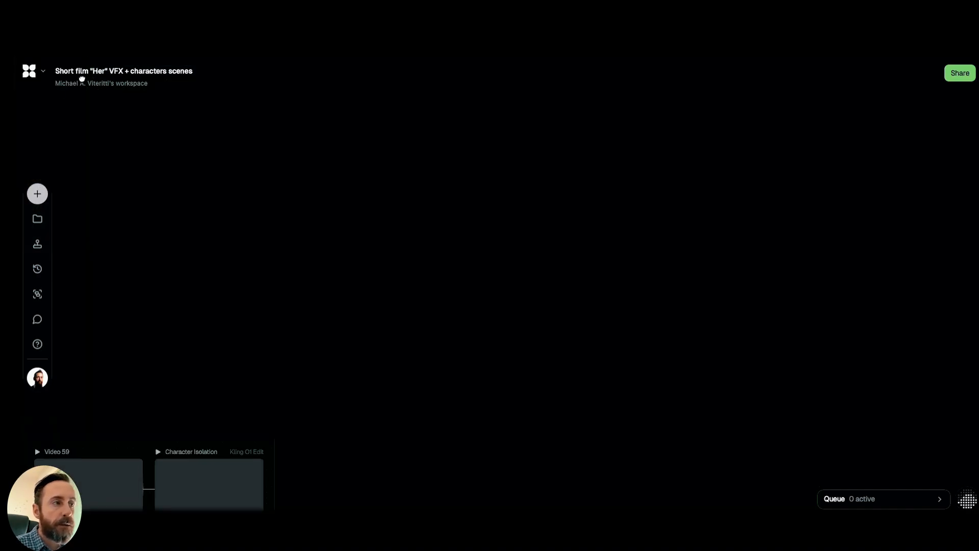
Examine the man's blurry bar background group, comparing Video 3, the Contemplative Man still and the Cozy Room Atmosphere background.
{"action": "left_click_drag", "start_coordinate": [298, 478], "coordinate": [338, 366]}
{"action": "left_click_drag", "start_coordinate": [234, 218], "coordinate": [681, 296]}
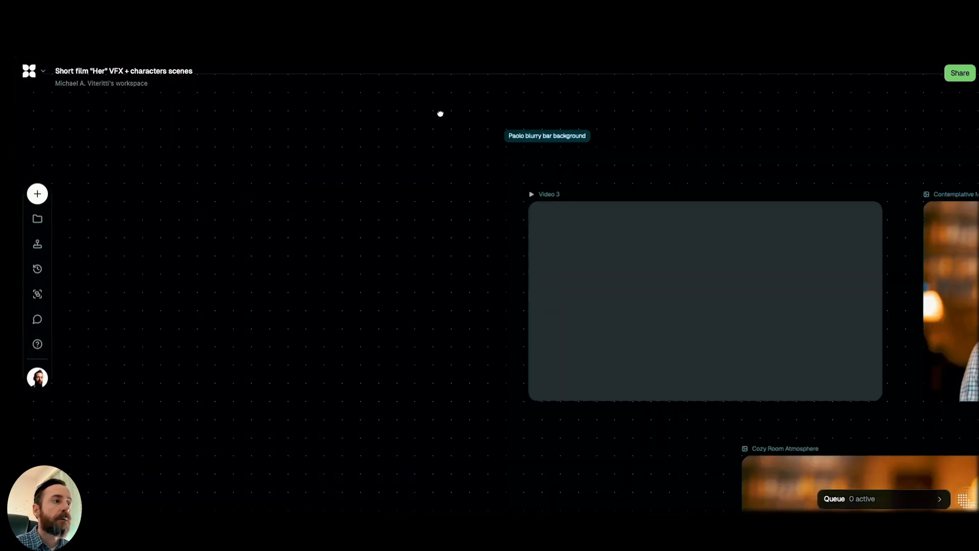
{"action": "left_click_drag", "start_coordinate": [344, 152], "coordinate": [313, 159]}
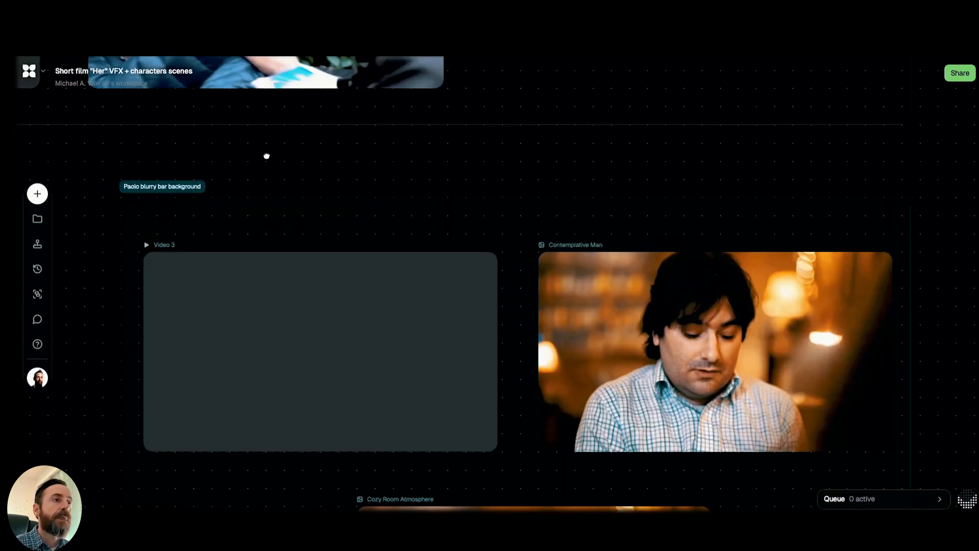
{"action": "left_click_drag", "start_coordinate": [268, 154], "coordinate": [267, 148]}
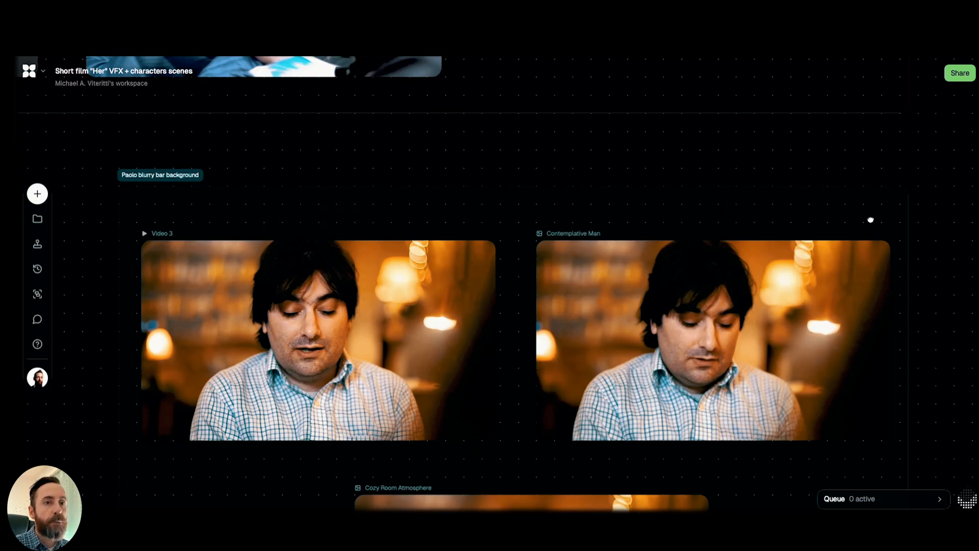
{"action": "scroll", "coordinate": [870, 220], "scroll_direction": "down", "scroll_amount": 4}
{"action": "scroll", "coordinate": [868, 217], "scroll_direction": "down", "scroll_amount": 1}
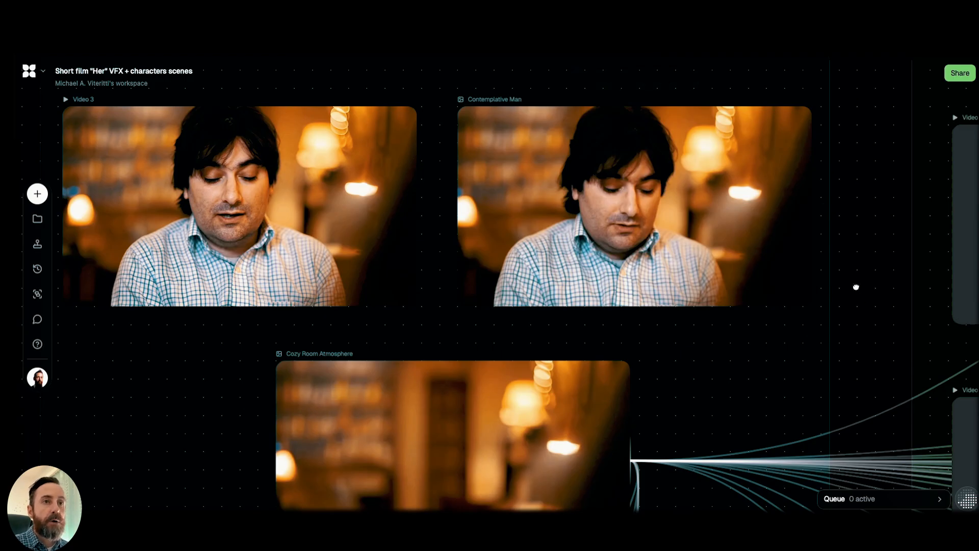
{"action": "scroll", "coordinate": [845, 264], "scroll_direction": "down", "scroll_amount": 5}
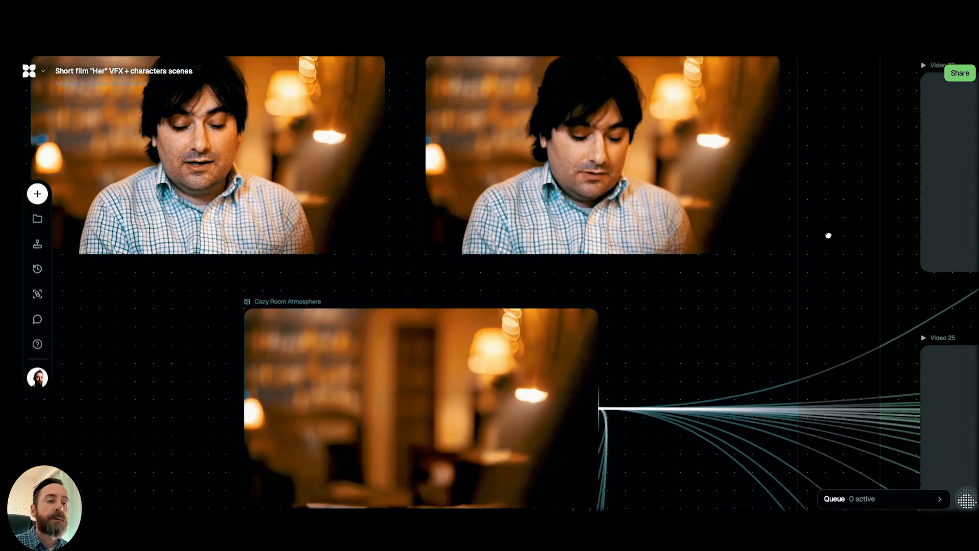
{"action": "mouse_move", "coordinate": [496, 345]}
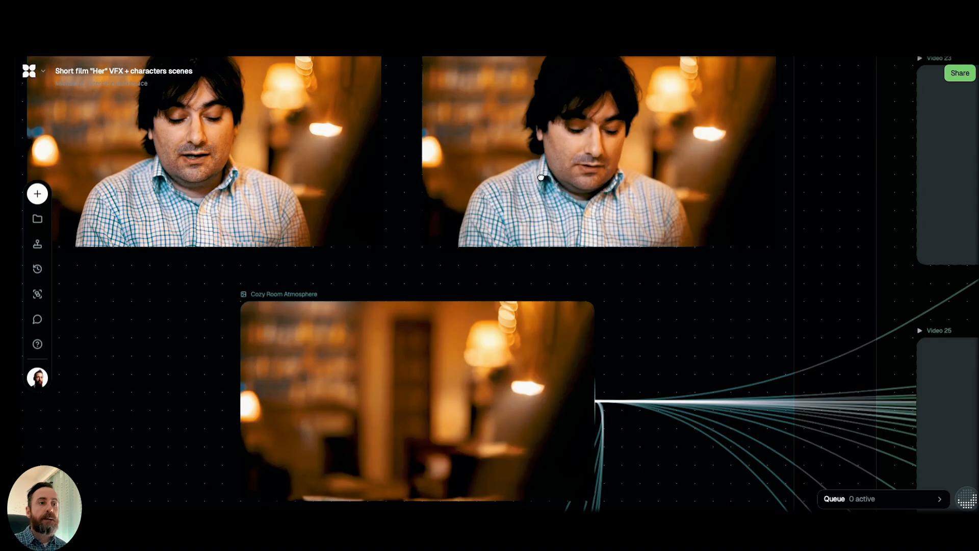
Follow the Cozy Room Atmosphere connections to Video 26 and compare that clip with the Character Isolation Task result and its prompt.
{"action": "scroll", "coordinate": [528, 174], "scroll_direction": "right", "scroll_amount": 4}
{"action": "scroll", "coordinate": [528, 174], "scroll_direction": "down", "scroll_amount": 2}
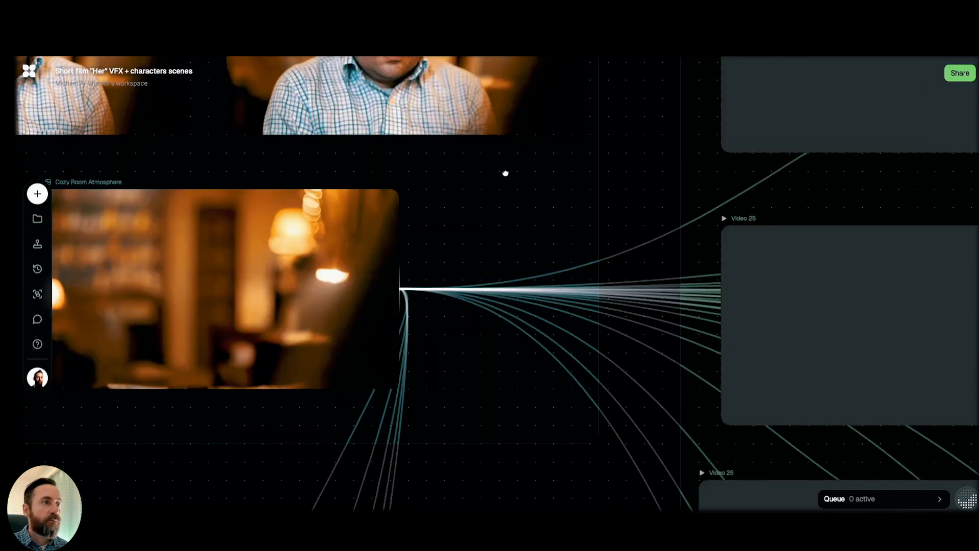
{"action": "scroll", "coordinate": [490, 197], "scroll_direction": "right", "scroll_amount": 3}
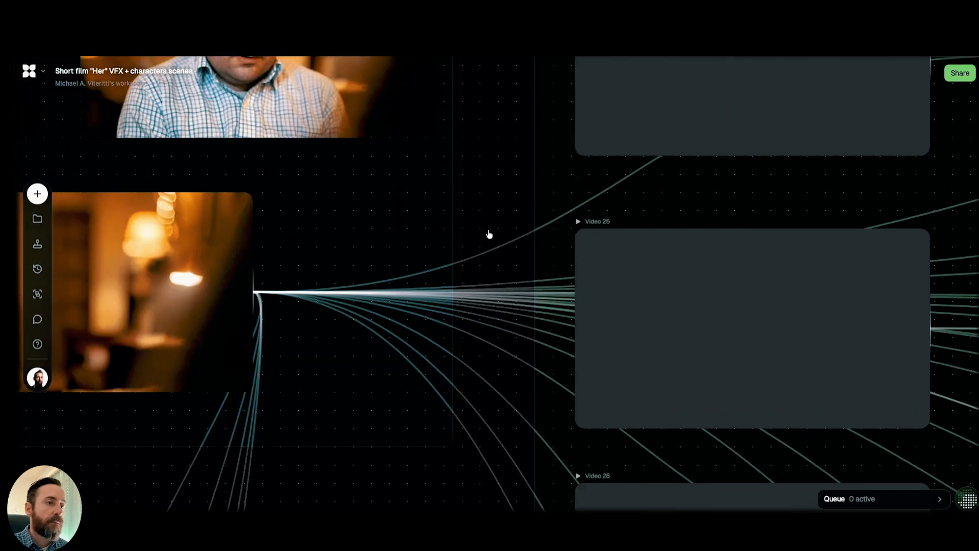
{"action": "scroll", "coordinate": [453, 389], "scroll_direction": "up", "scroll_amount": 1}
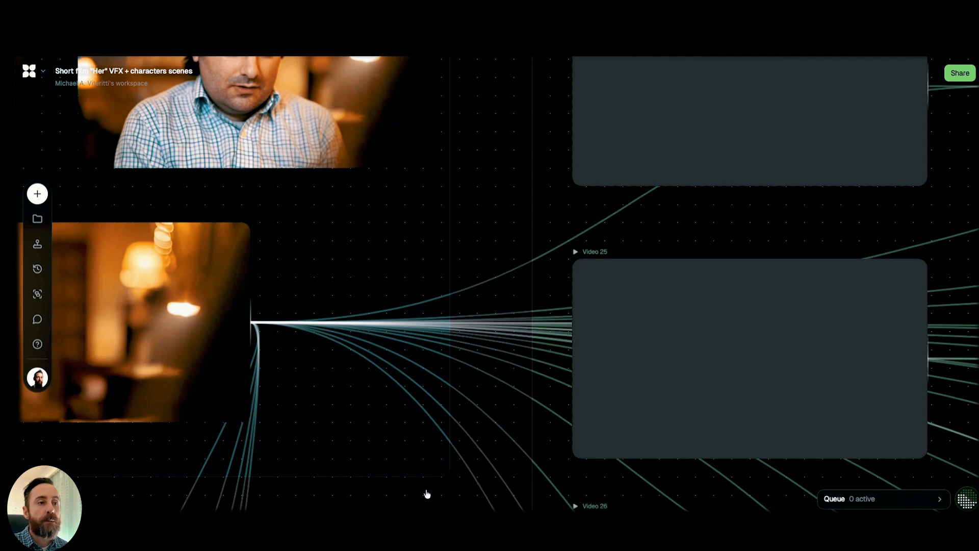
{"action": "scroll", "coordinate": [426, 492], "scroll_direction": "down", "scroll_amount": 8}
{"action": "scroll", "coordinate": [426, 492], "scroll_direction": "right", "scroll_amount": 7}
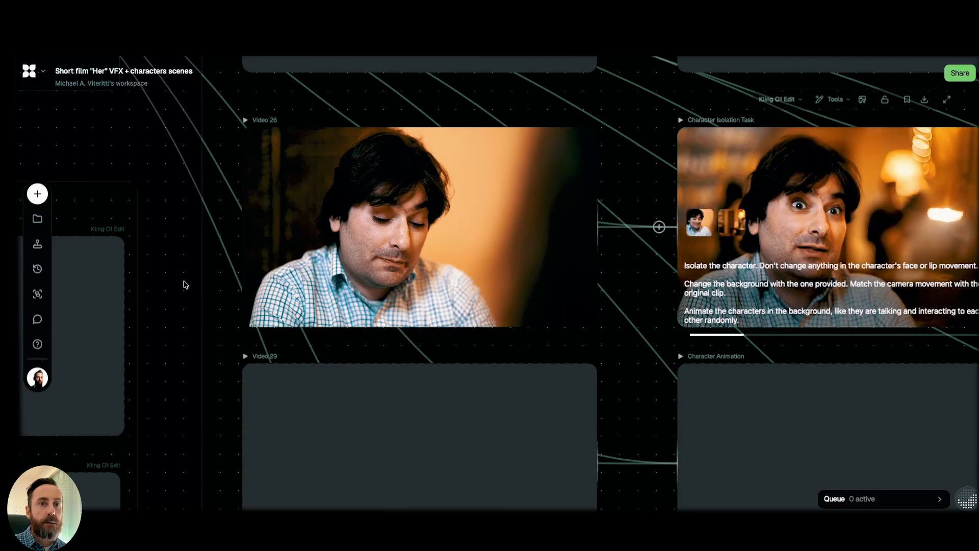
{"action": "right_click", "coordinate": [795, 282]}
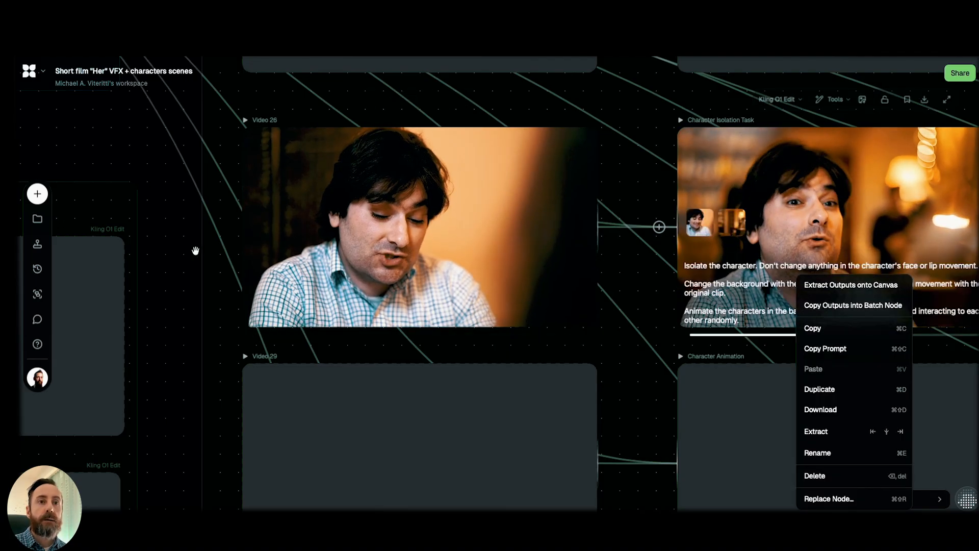
{"action": "left_click", "coordinate": [386, 223]}
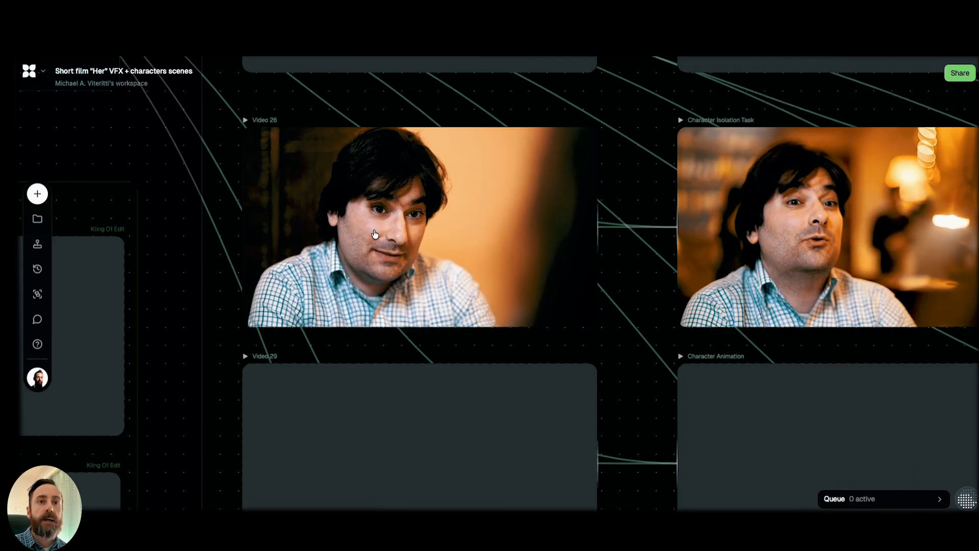
{"action": "mouse_move", "coordinate": [757, 253]}
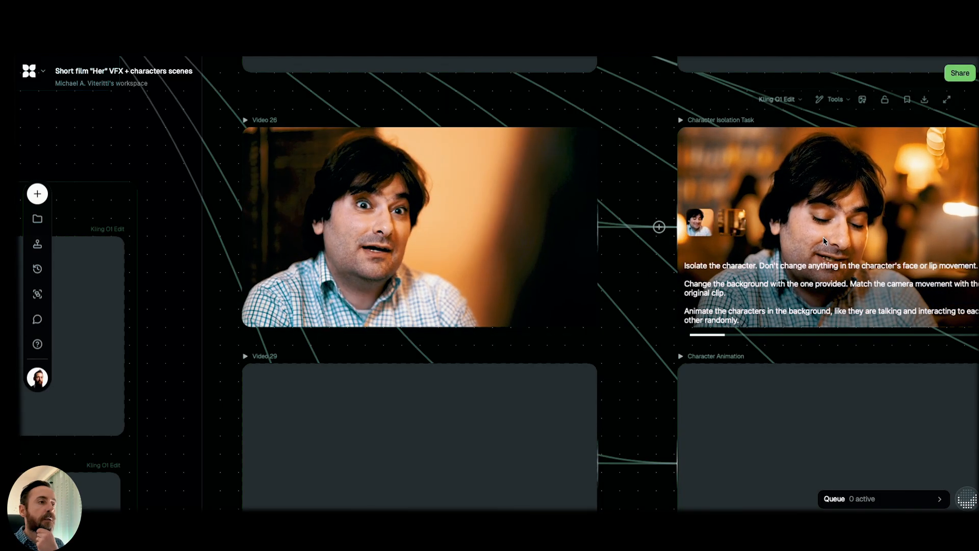
Compare the Video 26 clip with its Character Isolation Task result, and view the original Video 29 clip below it.
{"action": "mouse_move", "coordinate": [380, 258]}
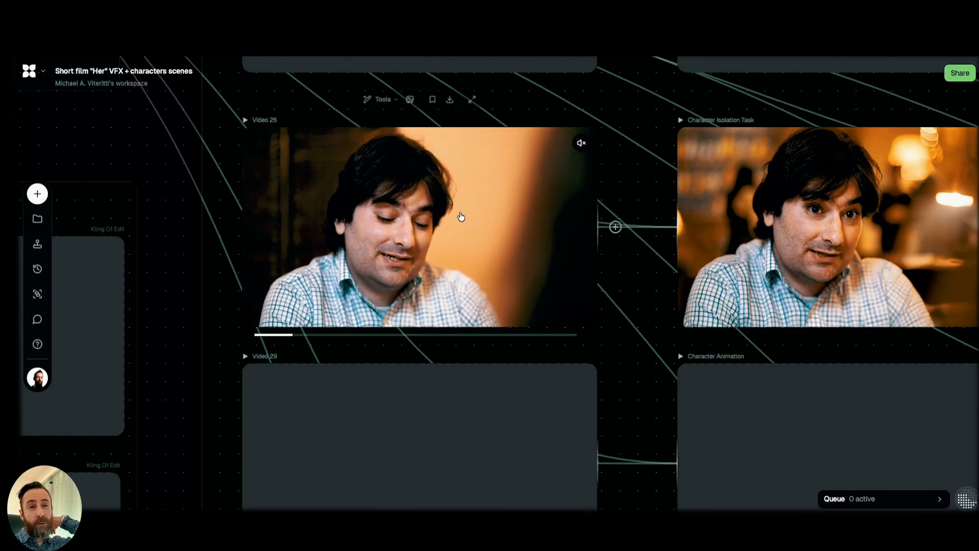
{"action": "left_click", "coordinate": [728, 303]}
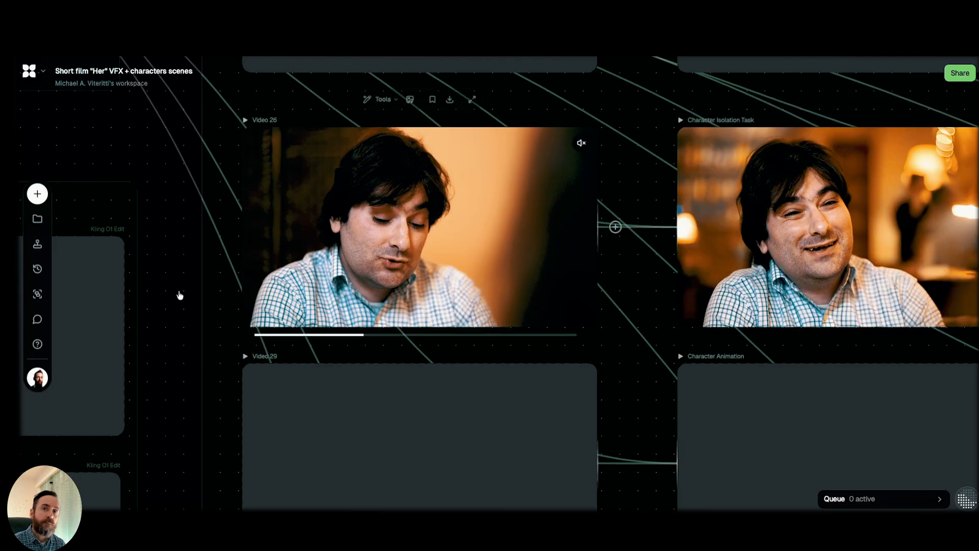
{"action": "scroll", "coordinate": [188, 210], "scroll_direction": "down", "scroll_amount": 5}
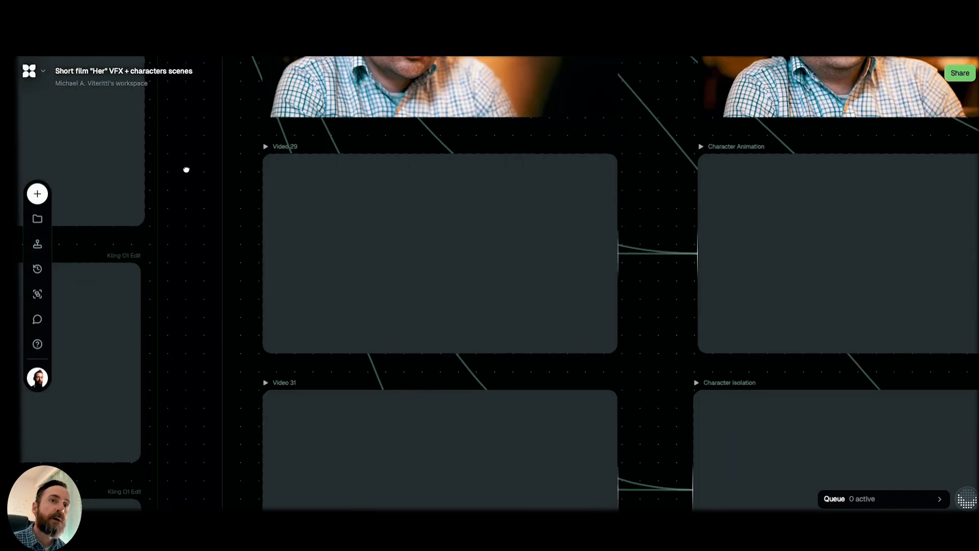
{"action": "mouse_move", "coordinate": [359, 212]}
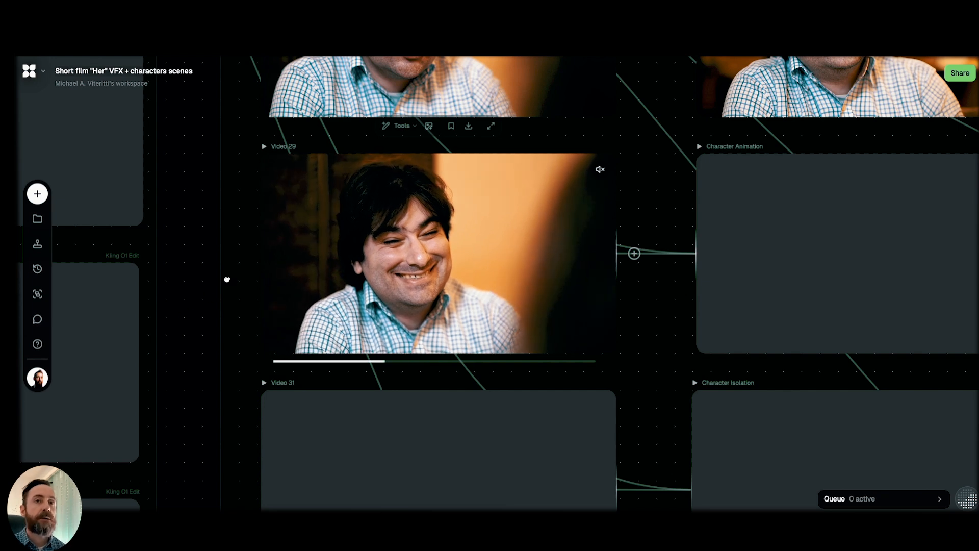
{"action": "scroll", "coordinate": [582, 201], "scroll_direction": "left", "scroll_amount": 3}
{"action": "scroll", "coordinate": [581, 201], "scroll_direction": "down", "scroll_amount": 2}
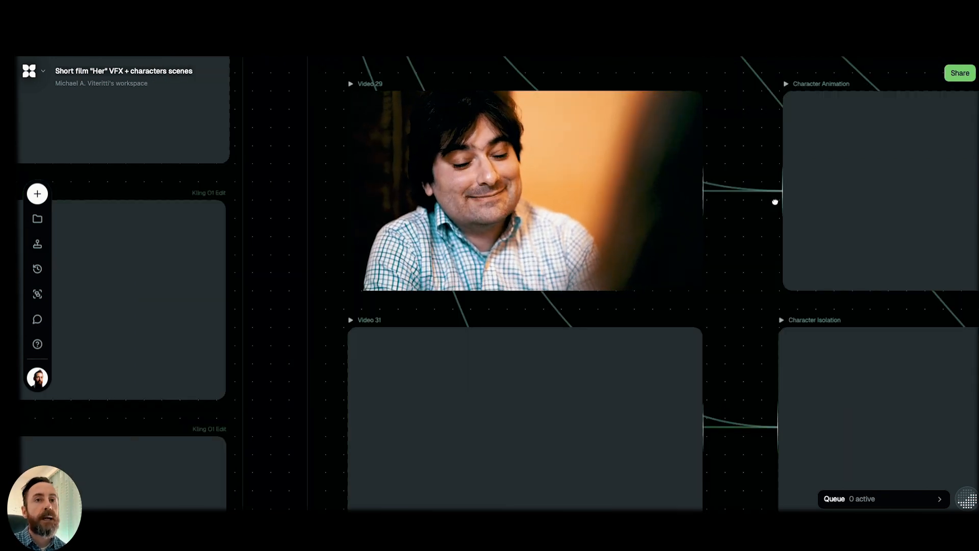
Examine the man's scene 8 Character Isolation results and their background-replacement prompt alongside the original Video 13 and Video 15 clips.
{"action": "scroll", "coordinate": [775, 202], "scroll_direction": "left", "scroll_amount": 10}
{"action": "scroll", "coordinate": [774, 202], "scroll_direction": "down", "scroll_amount": 1}
{"action": "scroll", "coordinate": [679, 262], "scroll_direction": "left", "scroll_amount": 3}
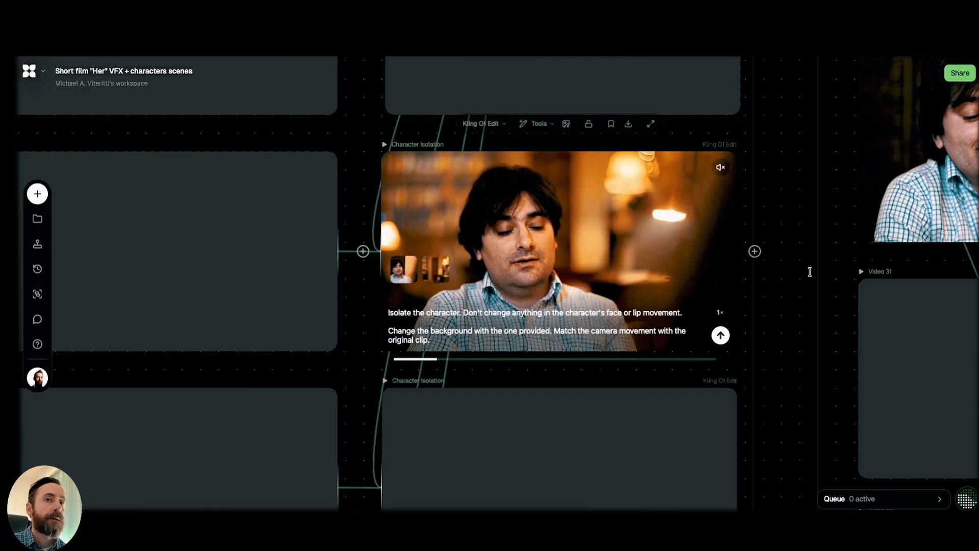
{"action": "scroll", "coordinate": [829, 253], "scroll_direction": "down", "scroll_amount": 2}
{"action": "scroll", "coordinate": [829, 253], "scroll_direction": "left", "scroll_amount": 4}
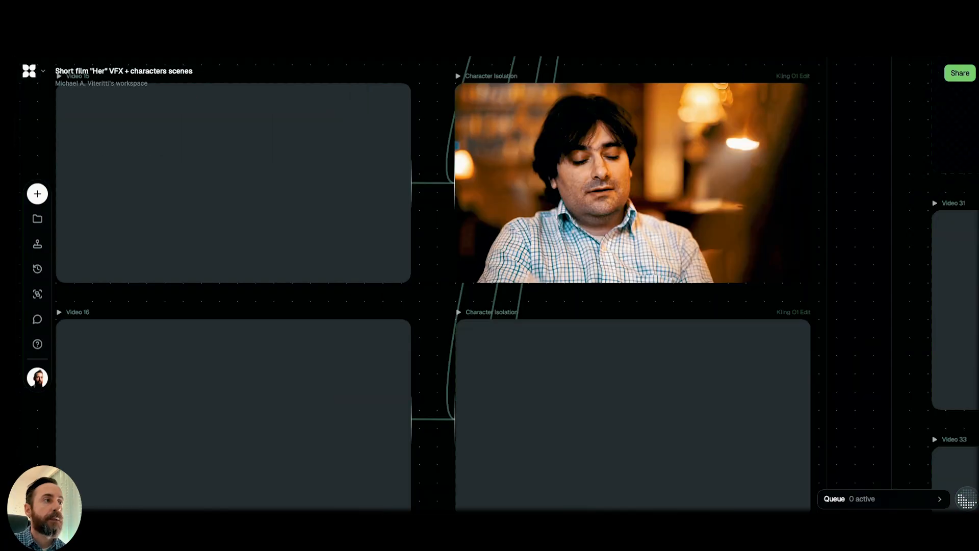
{"action": "scroll", "coordinate": [933, 382], "scroll_direction": "up", "scroll_amount": 5}
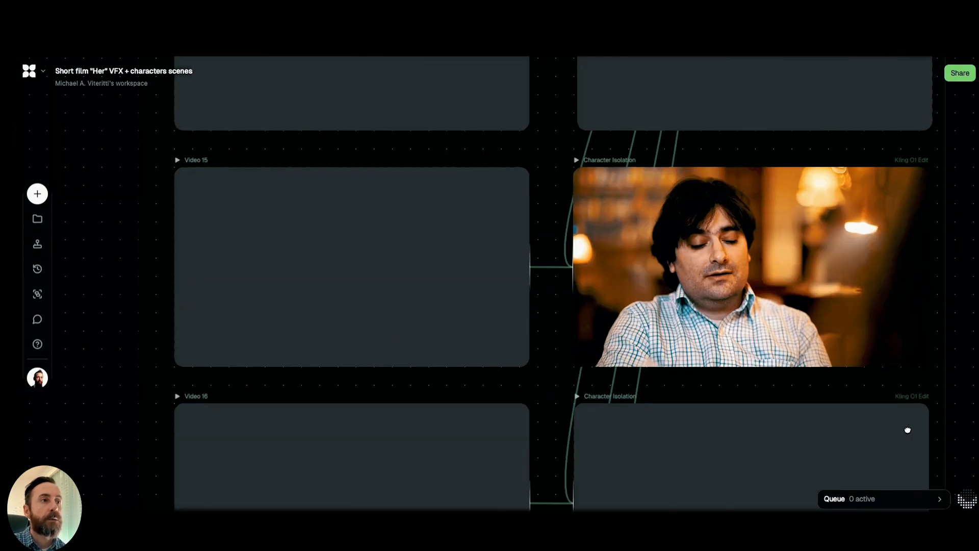
{"action": "scroll", "coordinate": [907, 428], "scroll_direction": "right", "scroll_amount": 2}
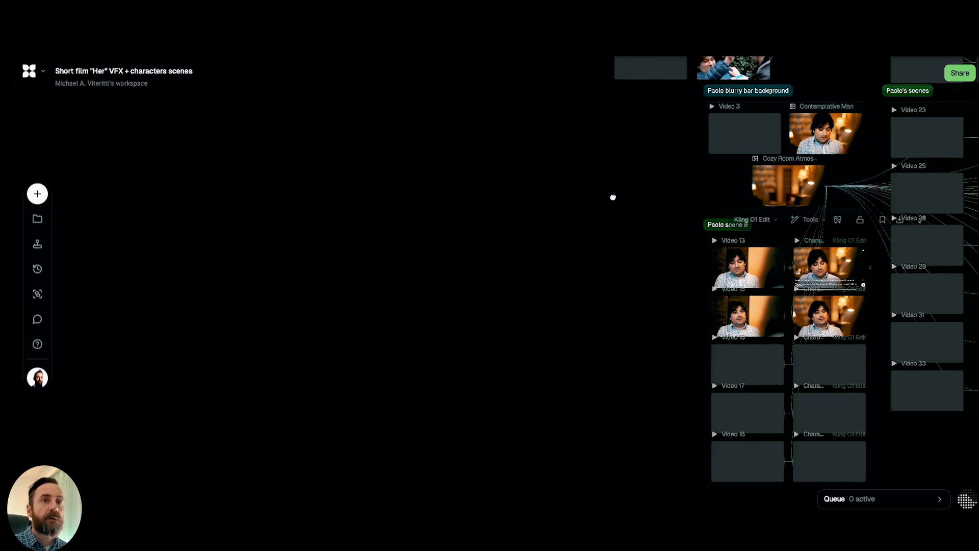
Survey how the Cozy Room Atmosphere background feeds the man's scene 8 group and the larger group of his other scenes.
{"action": "scroll", "coordinate": [606, 198], "scroll_direction": "right", "scroll_amount": 5}
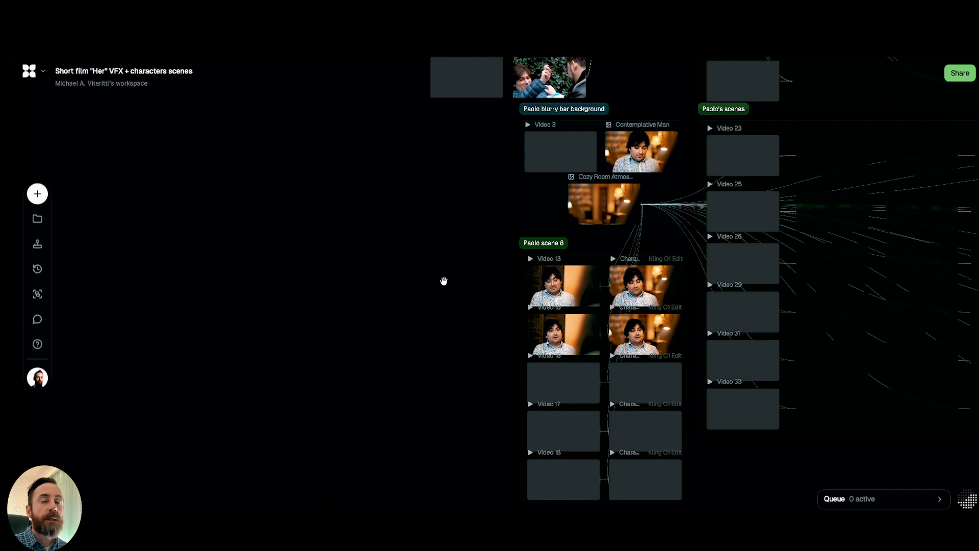
{"action": "scroll", "coordinate": [441, 281], "scroll_direction": "right", "scroll_amount": 1}
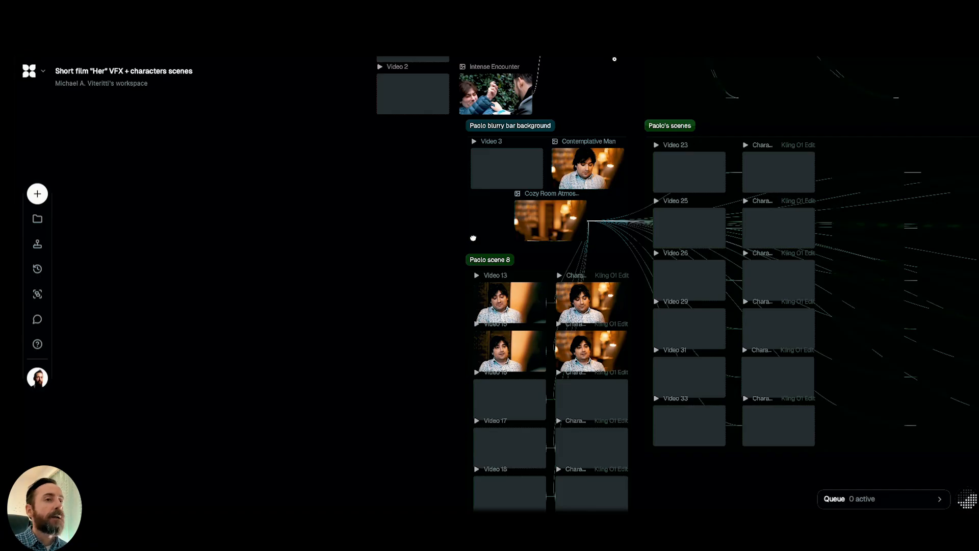
{"action": "scroll", "coordinate": [346, 258], "scroll_direction": "left", "scroll_amount": 4}
{"action": "scroll", "coordinate": [346, 259], "scroll_direction": "down", "scroll_amount": 2}
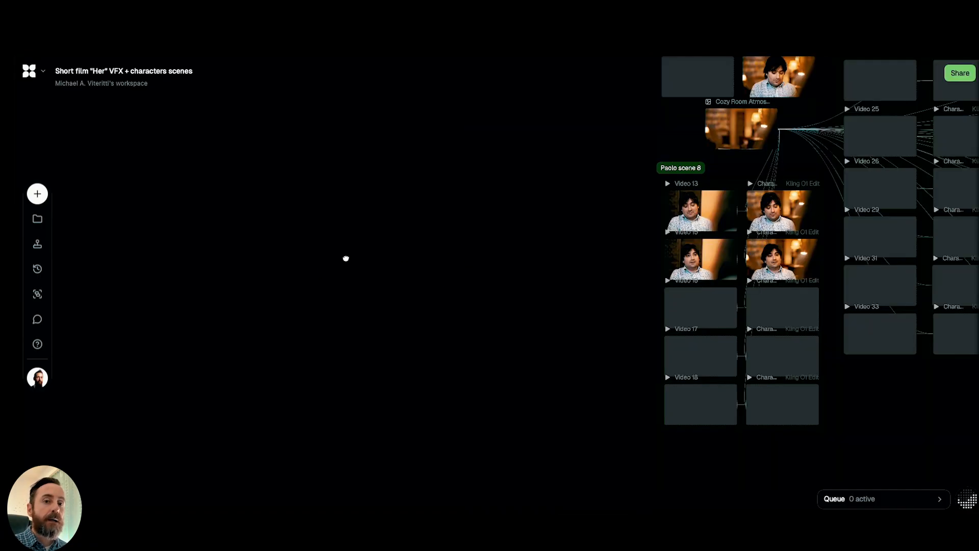
{"action": "scroll", "coordinate": [367, 274], "scroll_direction": "right", "scroll_amount": 3}
{"action": "scroll", "coordinate": [367, 275], "scroll_direction": "up", "scroll_amount": 2}
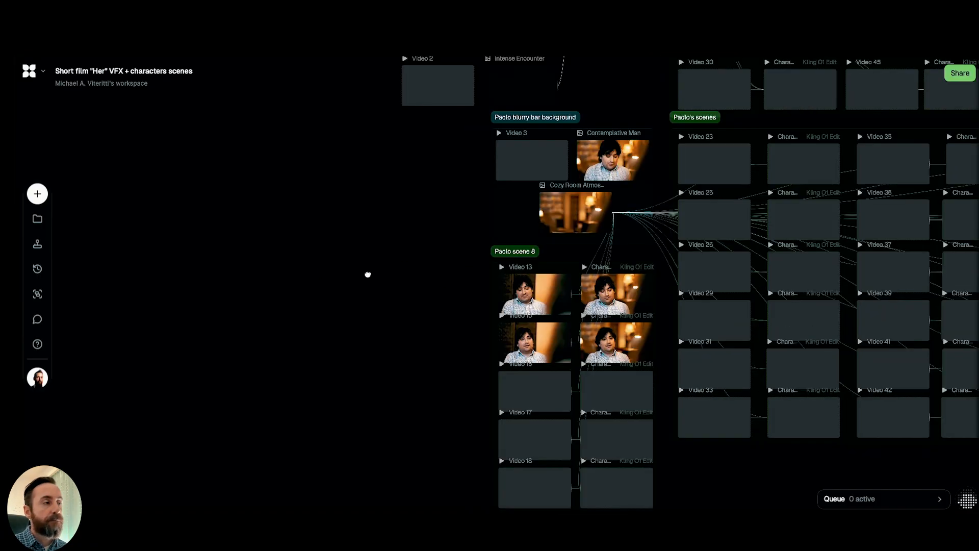